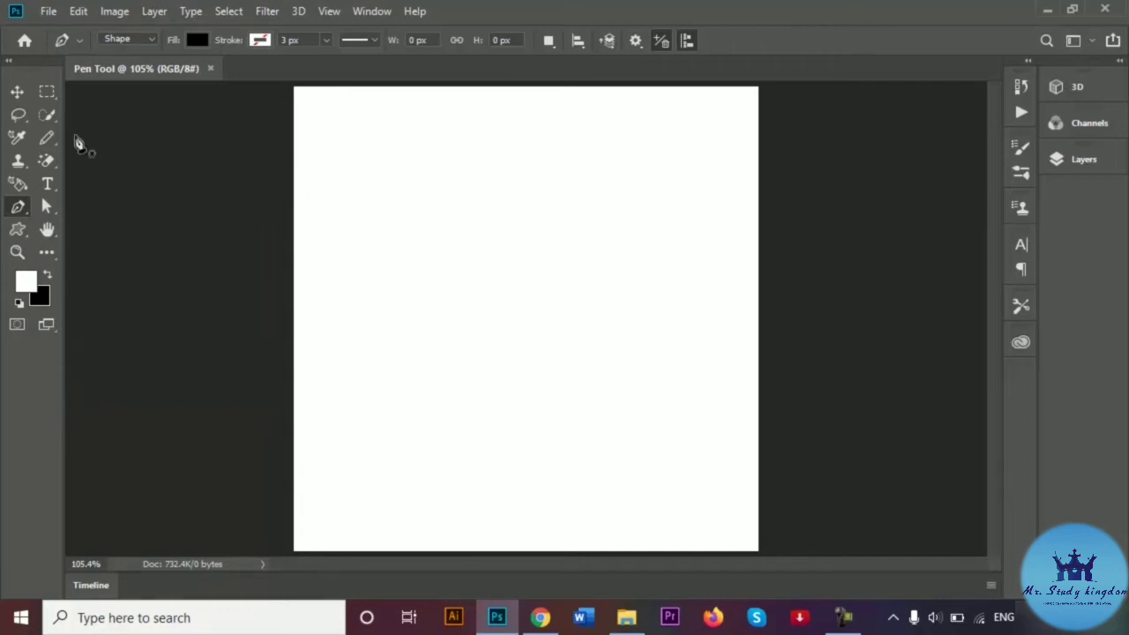
Draw a closed curvy shape about 260 by 272 px with the Pen tool in Shape mode, using seven anchor points
left_click(151, 40)
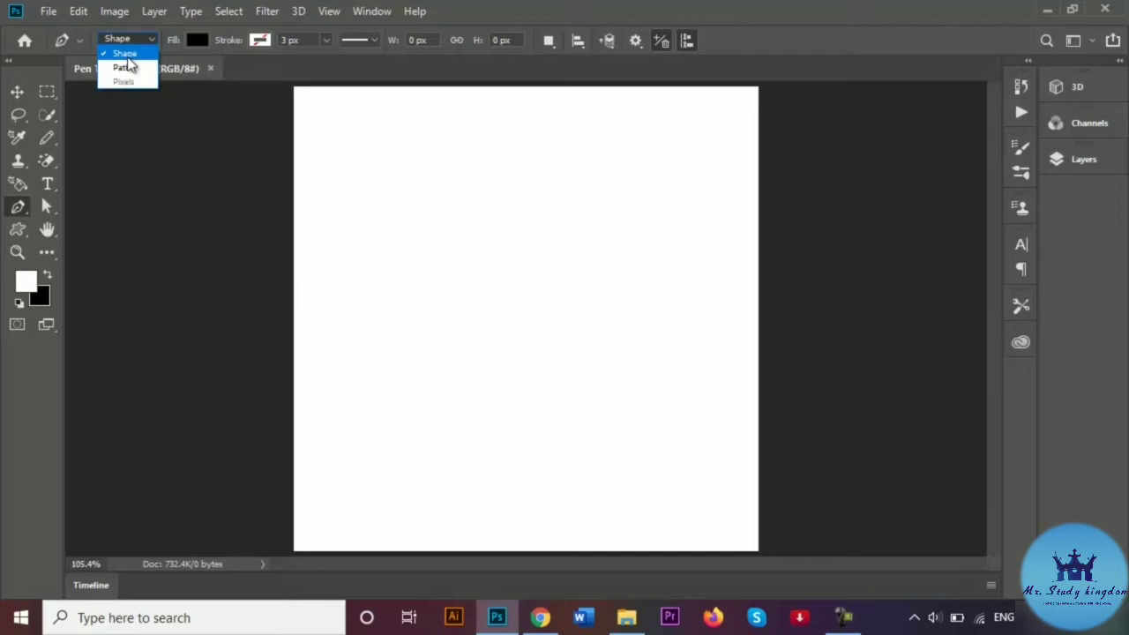
left_click(128, 52)
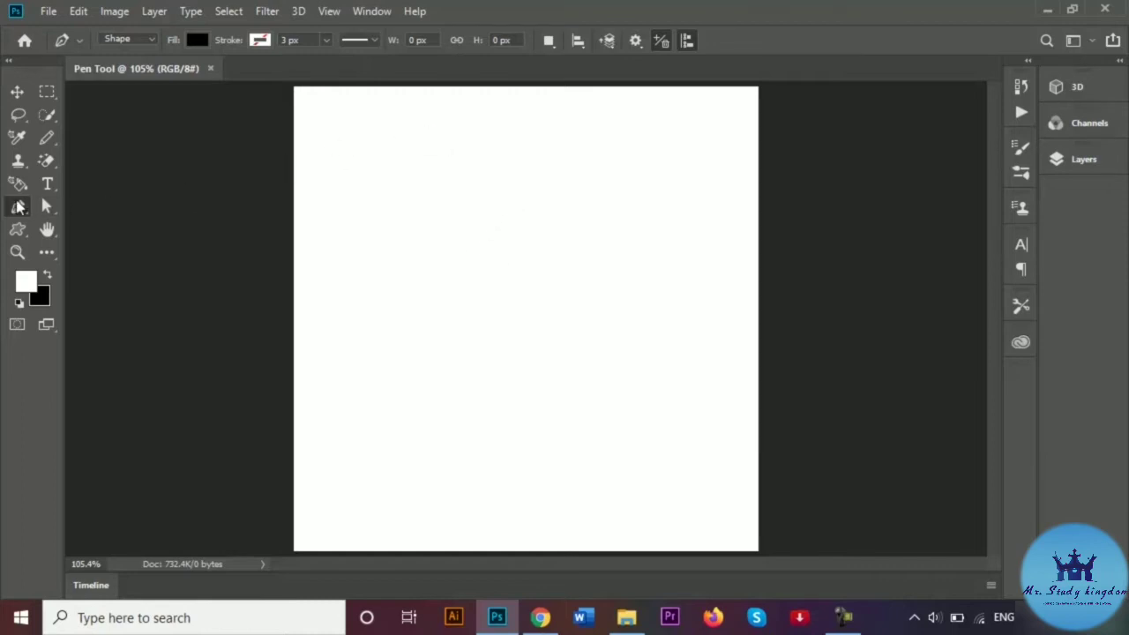
left_click(350, 228)
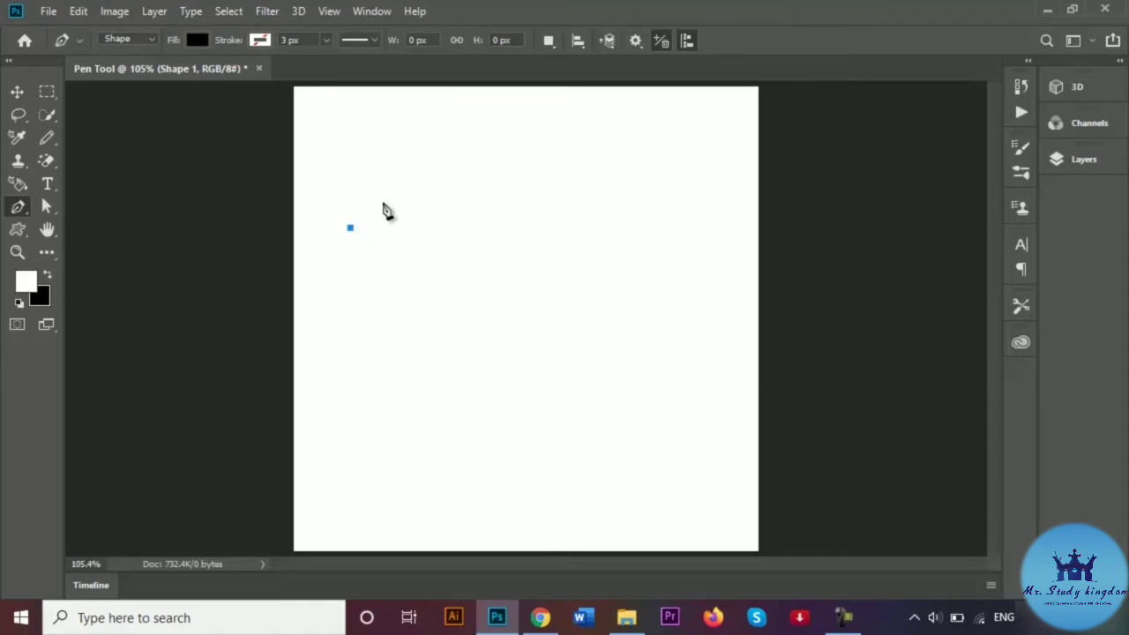
left_click(414, 152)
left_click_drag(424, 157, 498, 154)
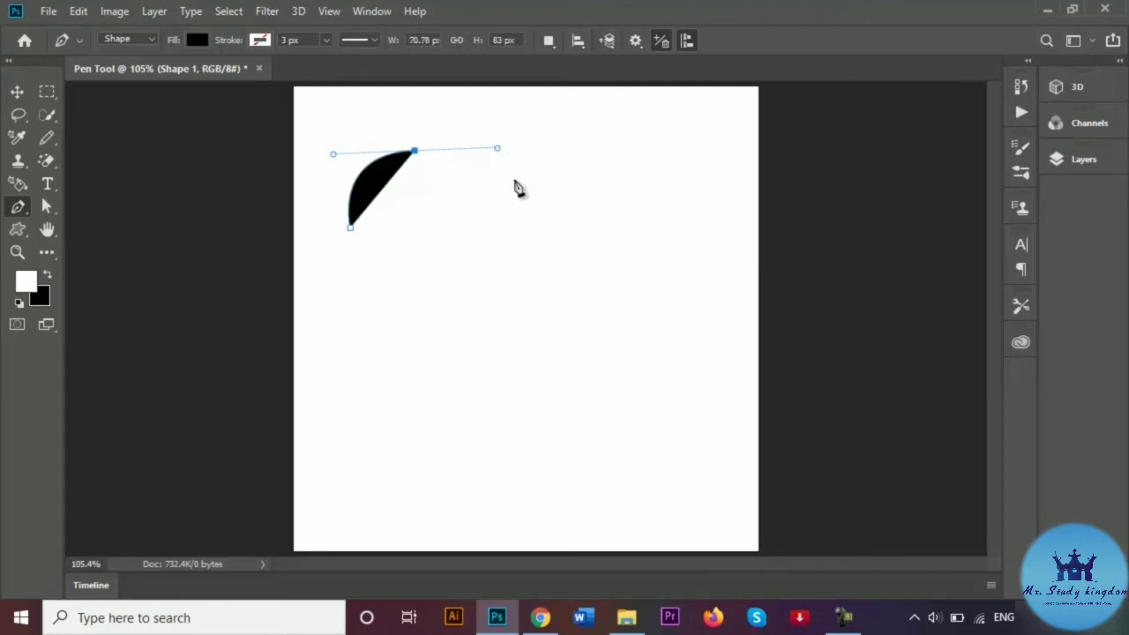
left_click_drag(524, 199, 593, 184)
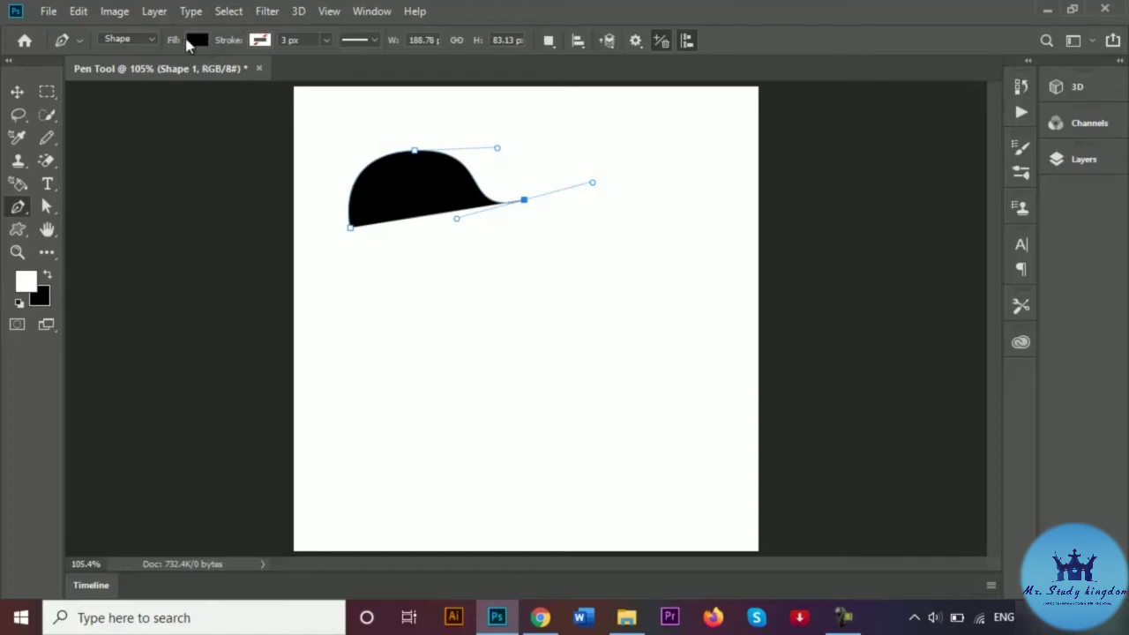
left_click(565, 279)
left_click_drag(566, 279, 583, 334)
left_click_drag(475, 386, 412, 329)
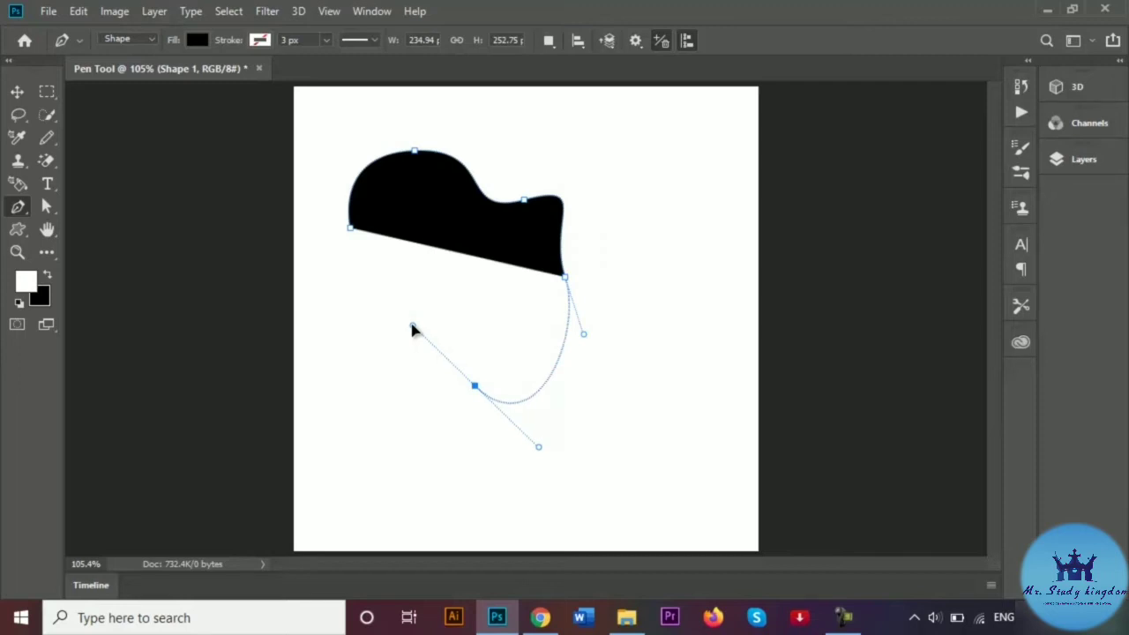
mouse_move(412, 329)
left_mouse_down()
mouse_move(434, 302)
mouse_move(419, 326)
left_mouse_up()
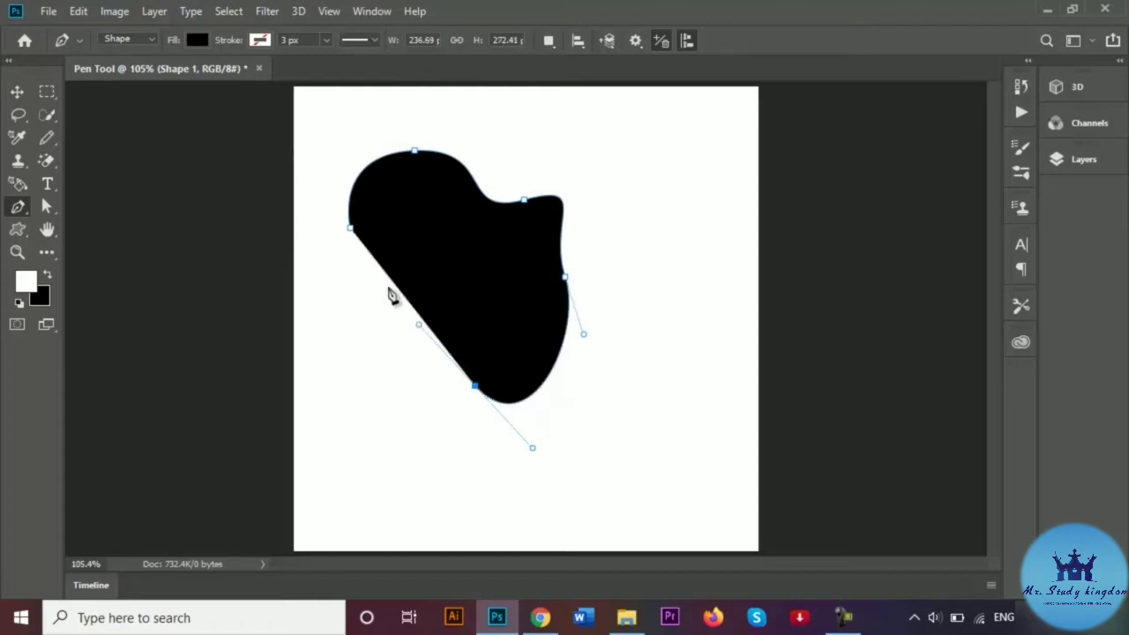
left_click_drag(430, 267, 320, 199)
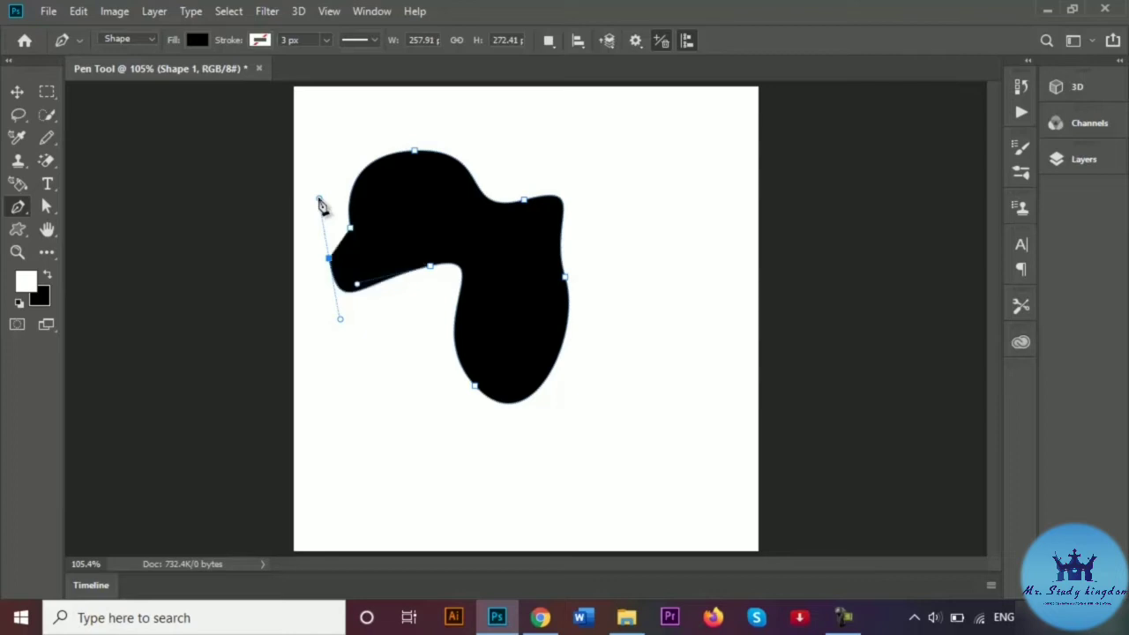
left_click(353, 232)
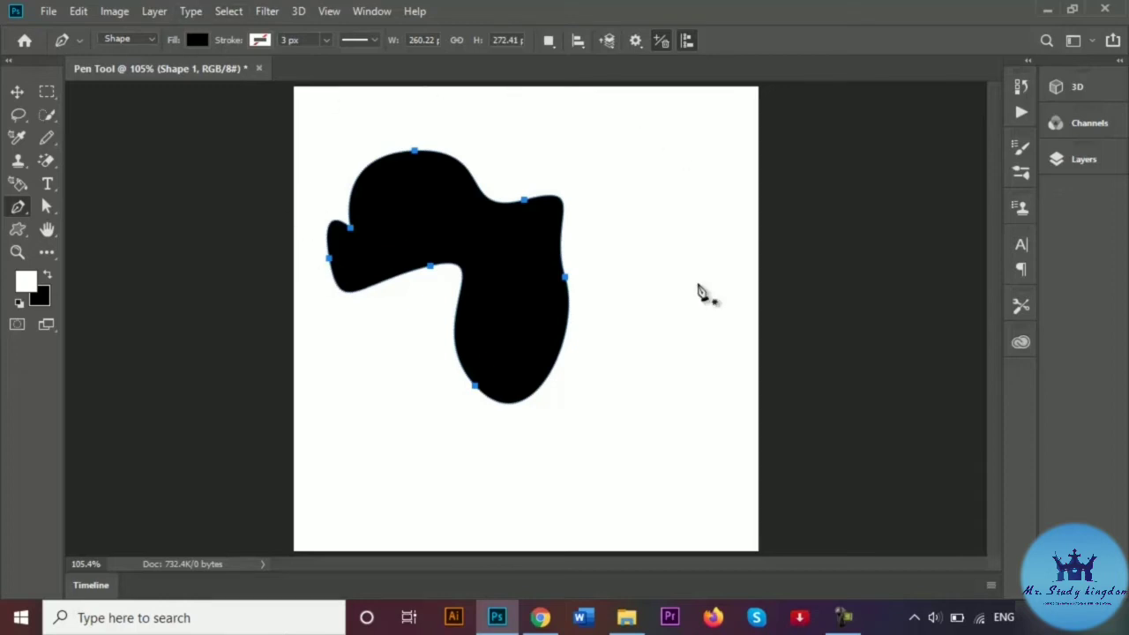
Remove the curvy shape's fill and give it a solid black stroke
left_click(198, 40)
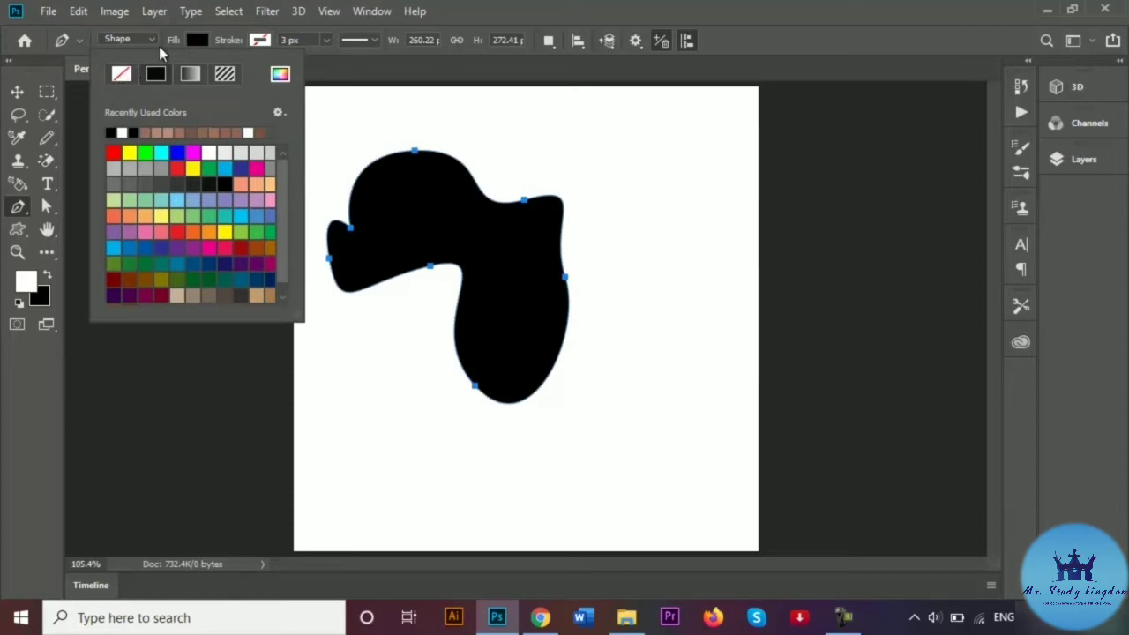
left_click(122, 77)
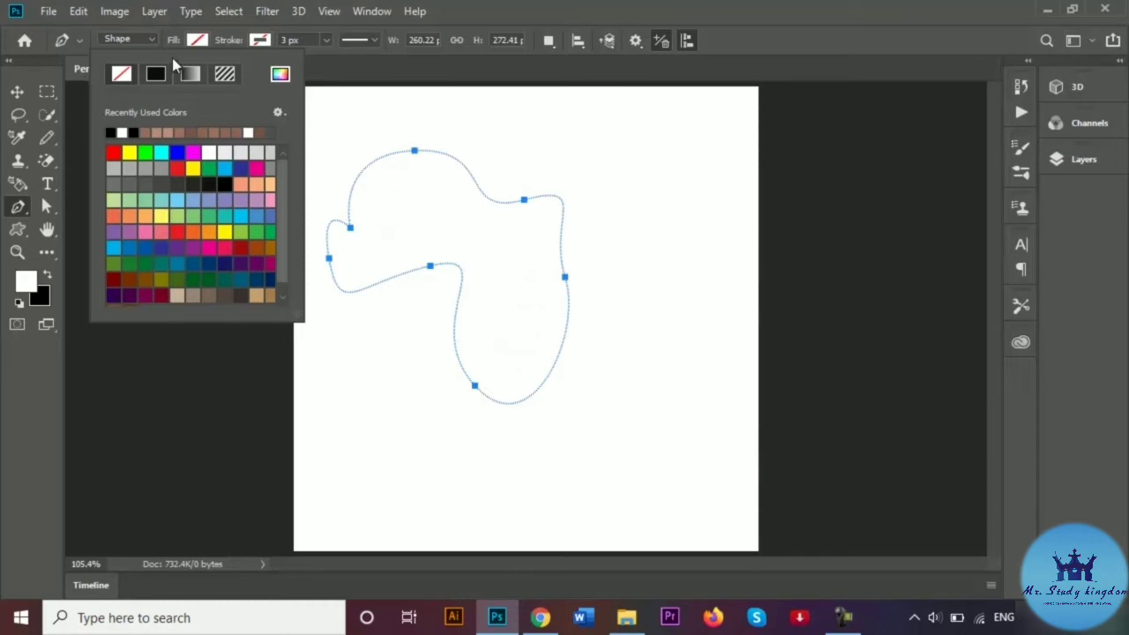
left_click(259, 41)
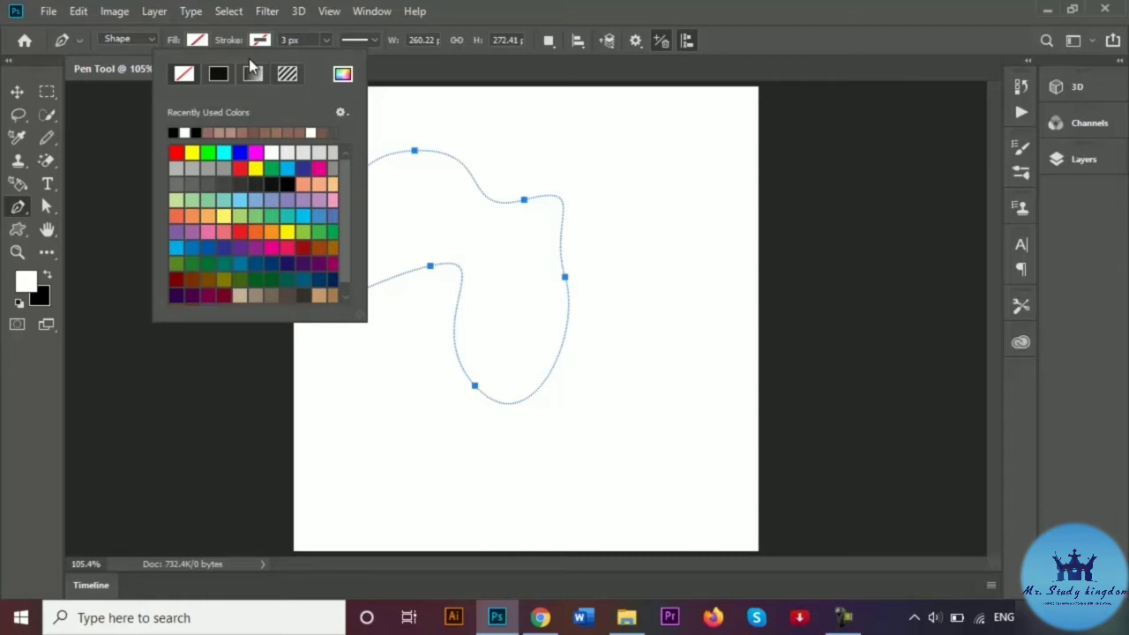
left_click(217, 76)
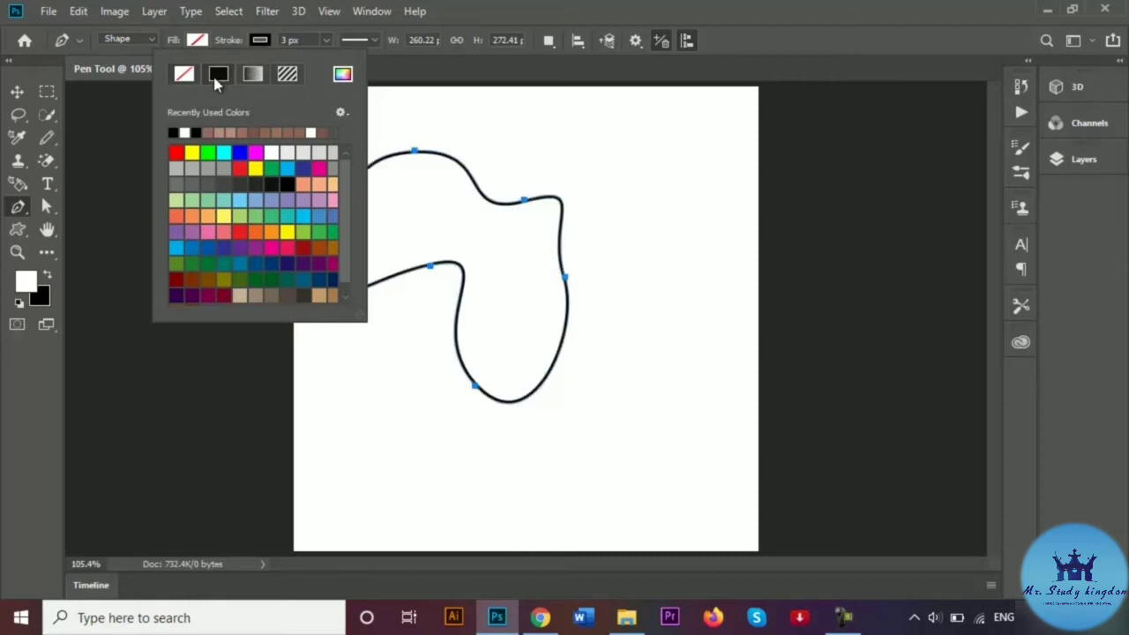
left_click(256, 38)
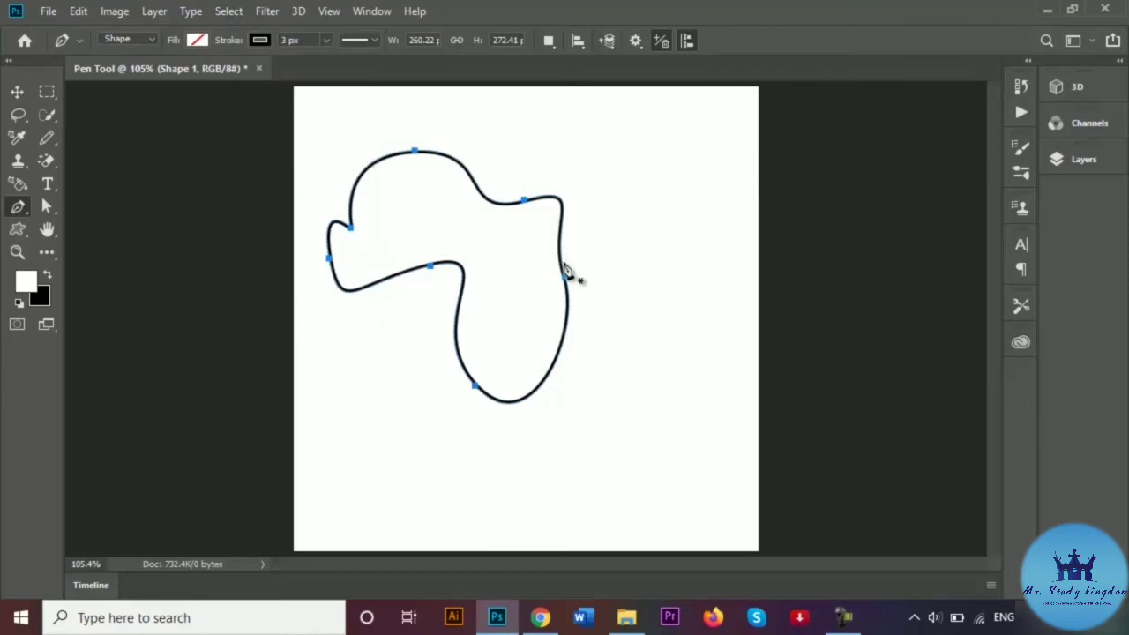
Reduce the shape's stroke width to 0.73 px and undo the stray anchor point beside it
left_click(327, 46)
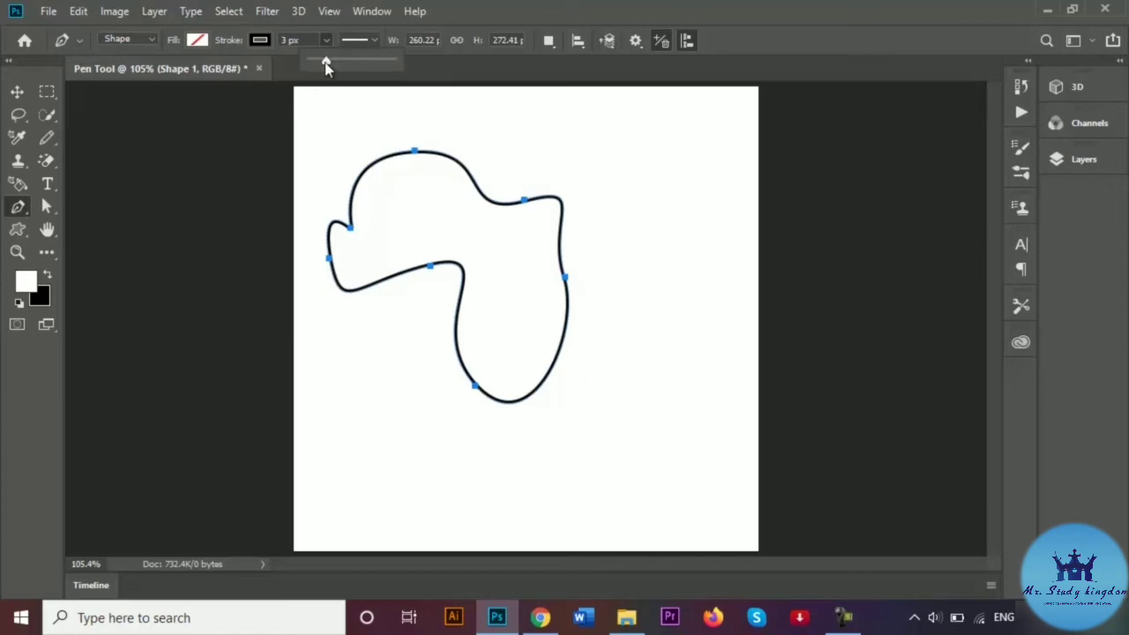
mouse_move(327, 65)
left_mouse_down()
mouse_move(366, 68)
mouse_move(322, 66)
left_mouse_up()
left_click(308, 38)
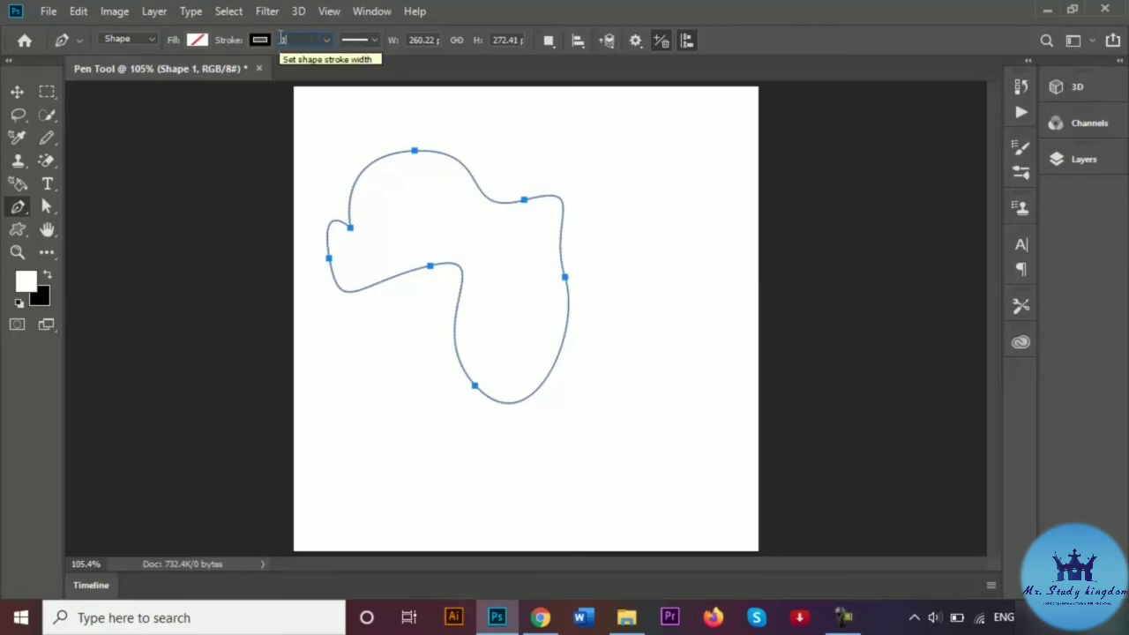
key("BackSpace")
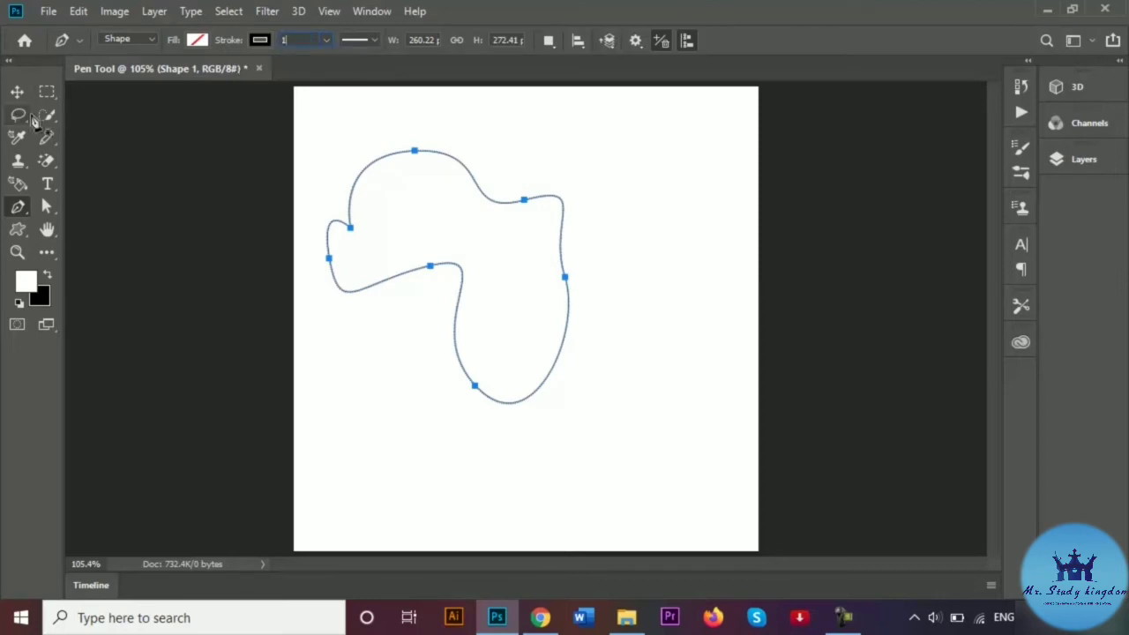
left_click(302, 382)
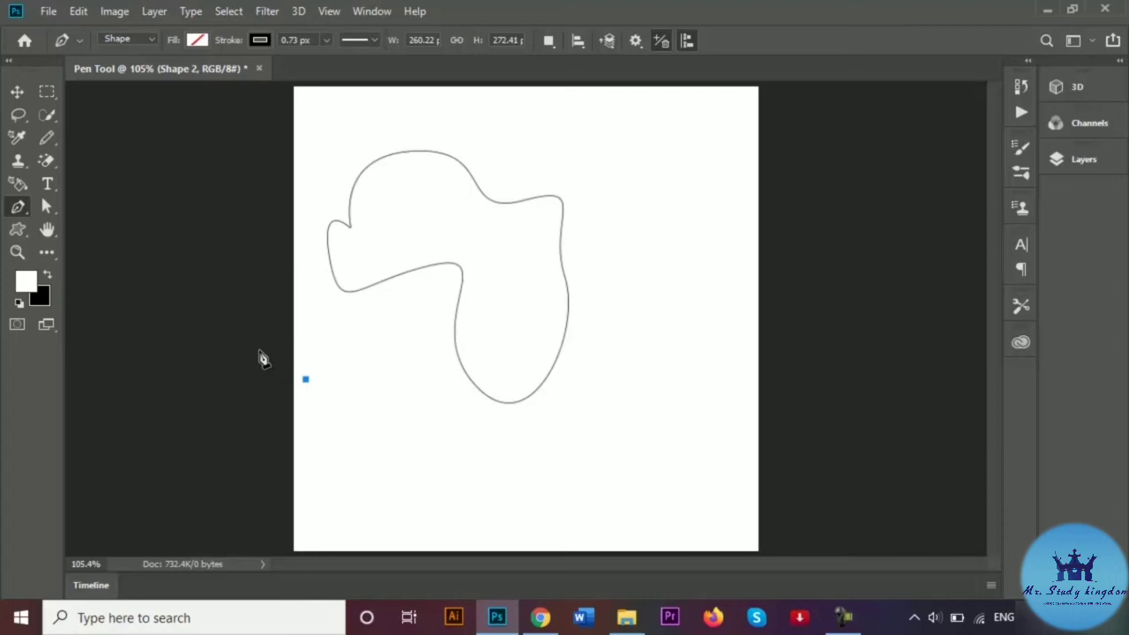
key("ctrl+z")
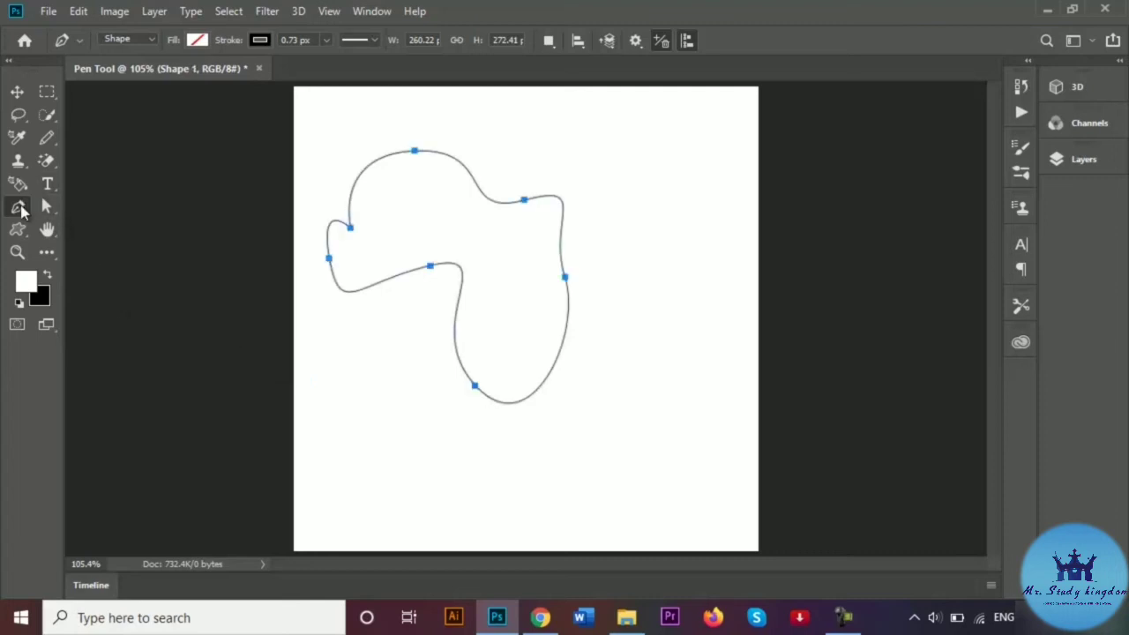
Draw a closed outline about 119 by 251 px beside the first shape with the Freeform Pen tool in Shape mode
right_click(20, 209)
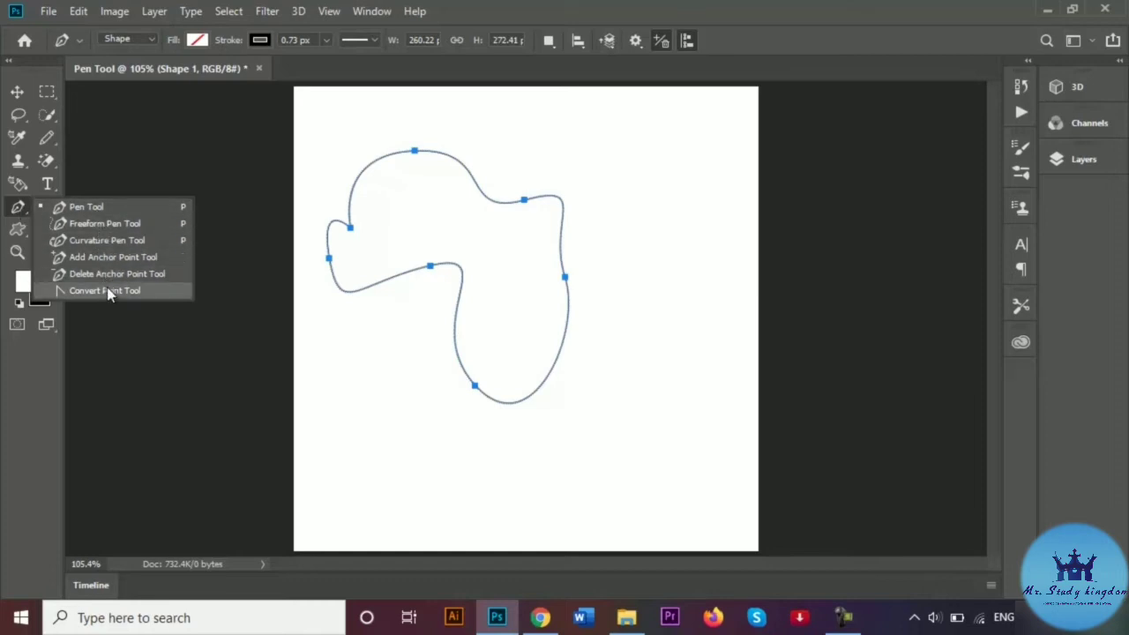
left_click(94, 226)
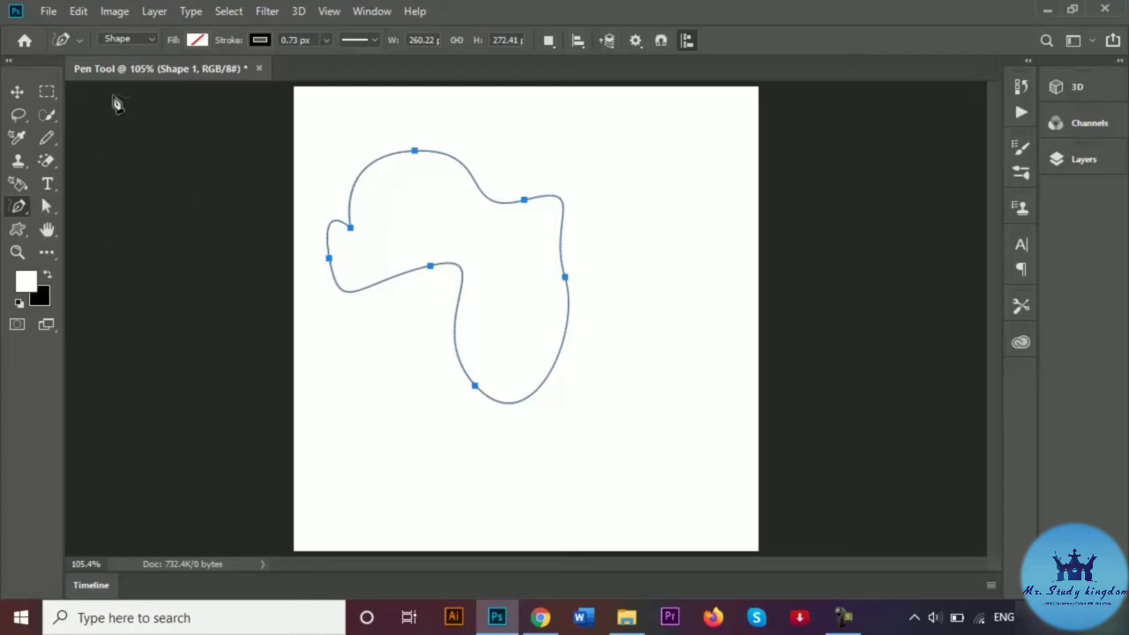
left_click(152, 39)
left_click(140, 54)
mouse_move(613, 172)
left_mouse_down()
mouse_move(665, 138)
mouse_move(695, 149)
mouse_move(704, 170)
mouse_move(690, 253)
mouse_move(704, 300)
mouse_move(680, 360)
mouse_move(622, 366)
left_mouse_up()
mouse_move(620, 303)
left_mouse_down()
mouse_move(648, 232)
mouse_move(608, 209)
mouse_move(600, 192)
mouse_move(615, 173)
left_mouse_up()
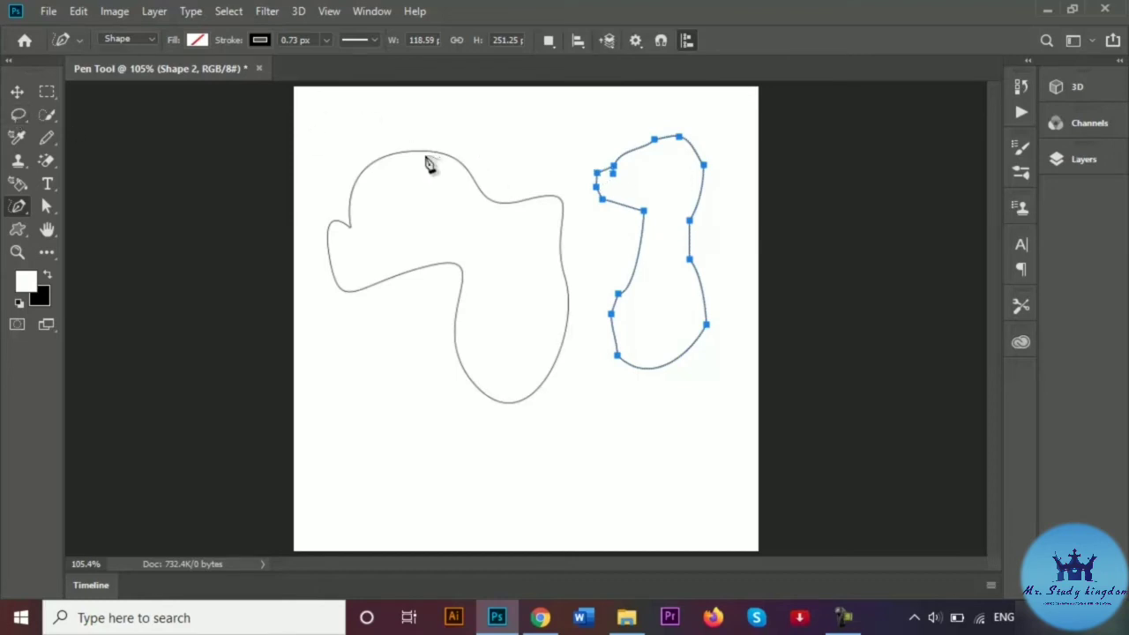
Delete the freeform outline's anchor point midway along its outer right edge and the one at its inner left bend
left_click(692, 222)
left_click_drag(718, 229, 730, 231)
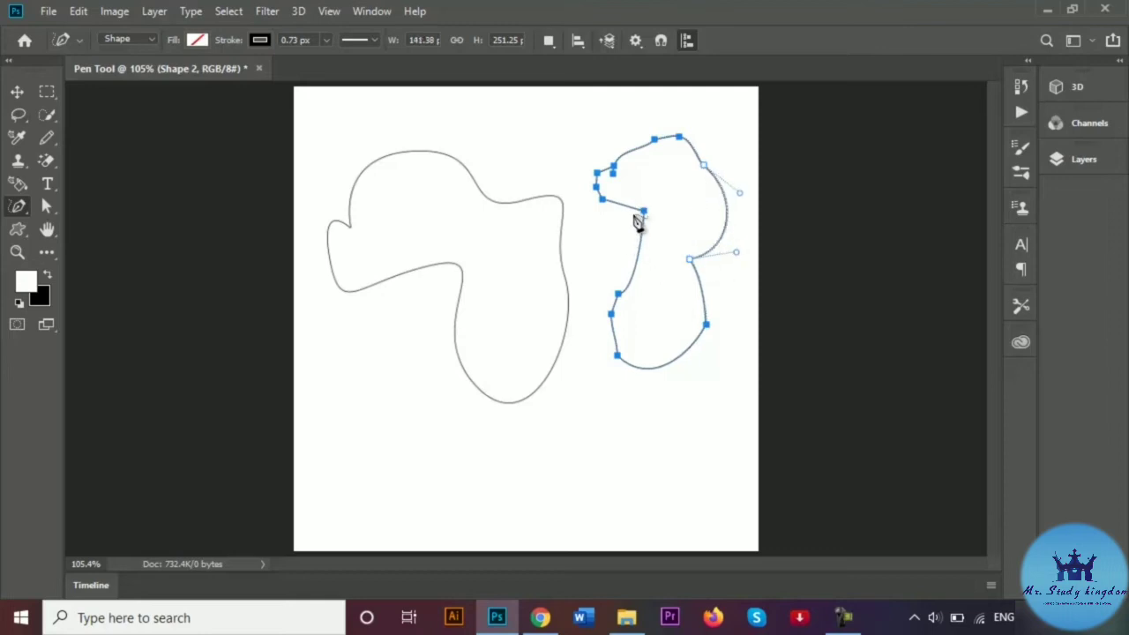
left_click_drag(644, 211, 658, 270)
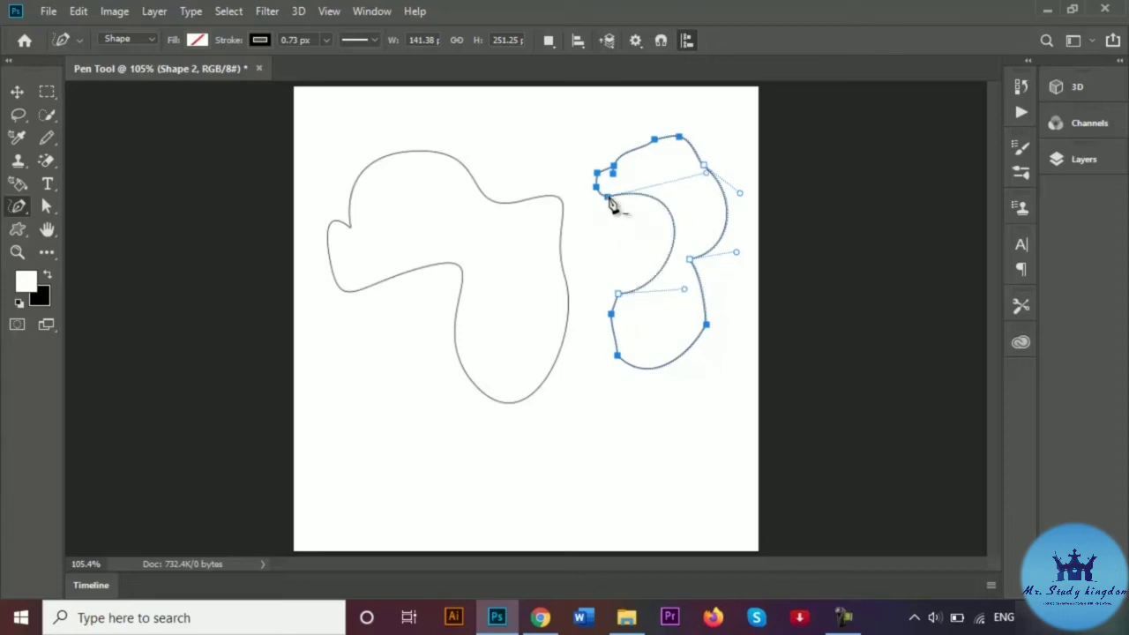
Try deleting the three lower-left anchor points of the freeform outline, undoing the stray line segment placed beside it
left_click(611, 316)
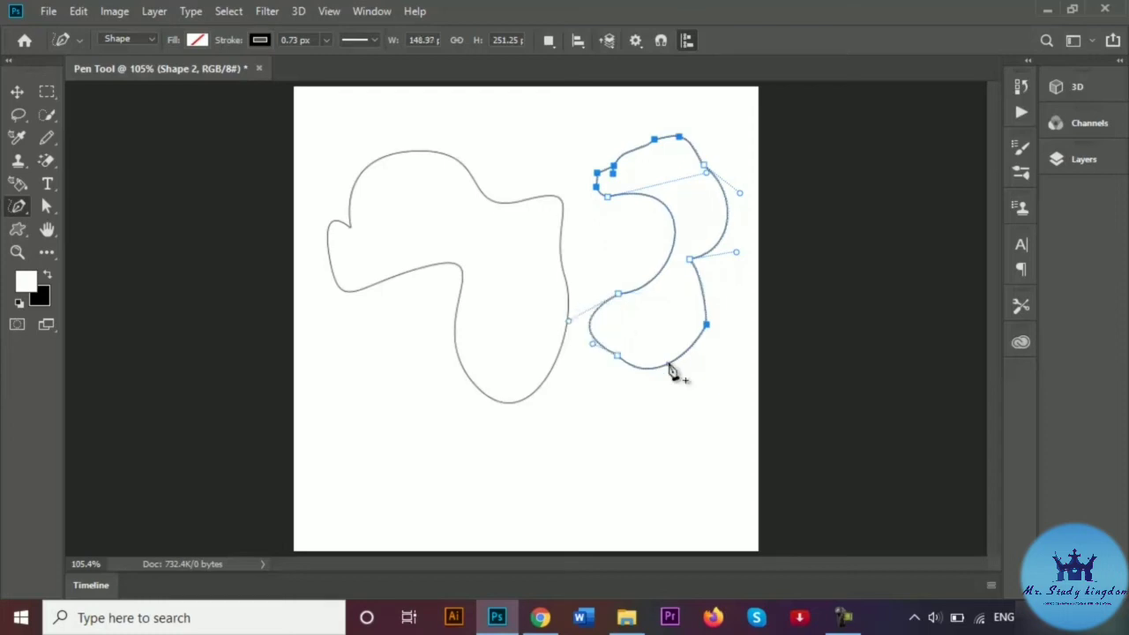
left_click_drag(621, 361, 668, 379)
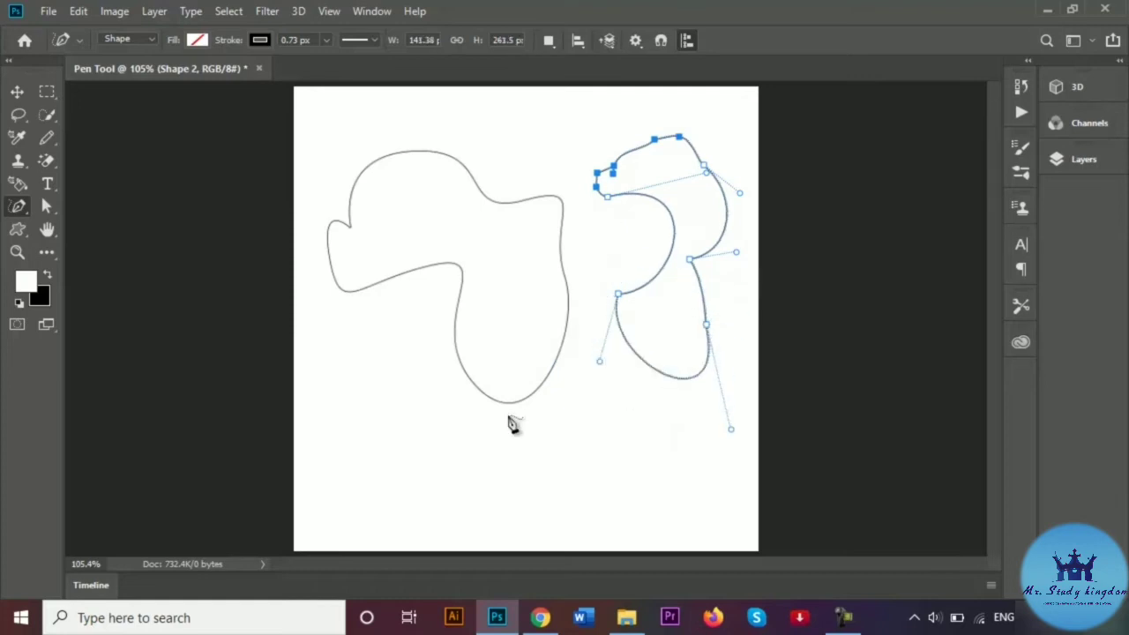
left_click(582, 347)
left_click(599, 361)
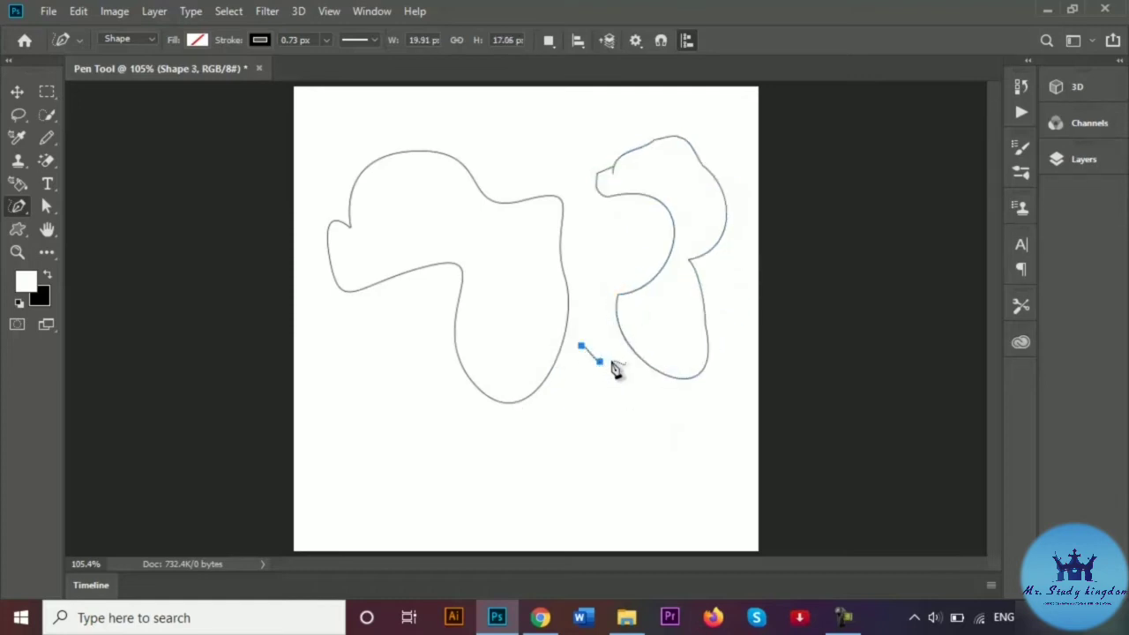
key("ctrl+z")
key("ctrl+z")
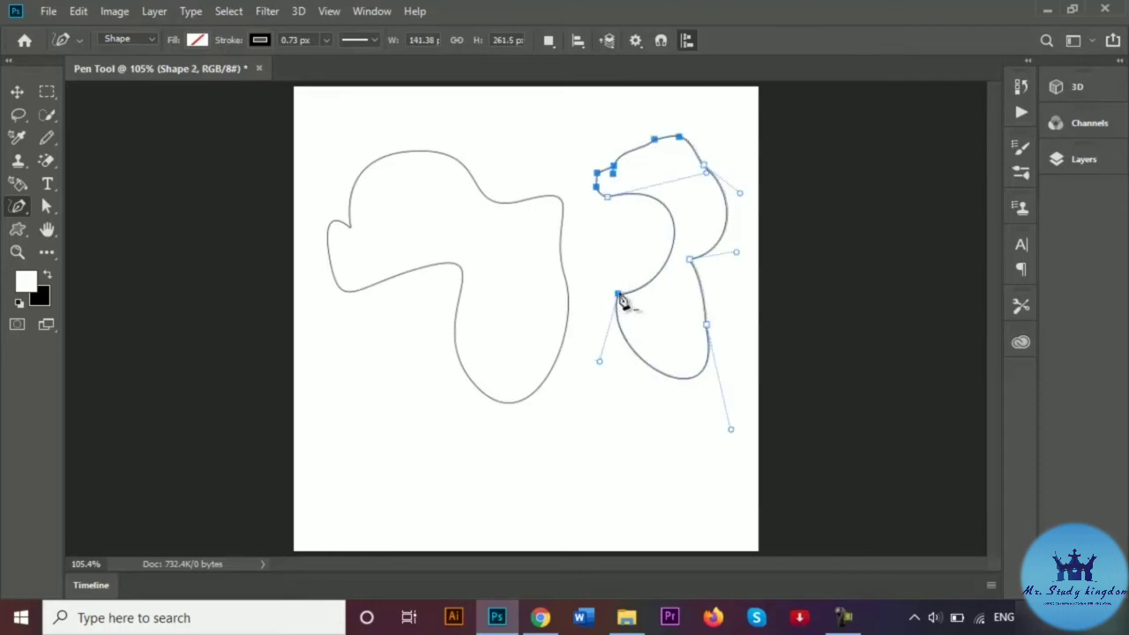
left_click_drag(620, 295, 633, 341)
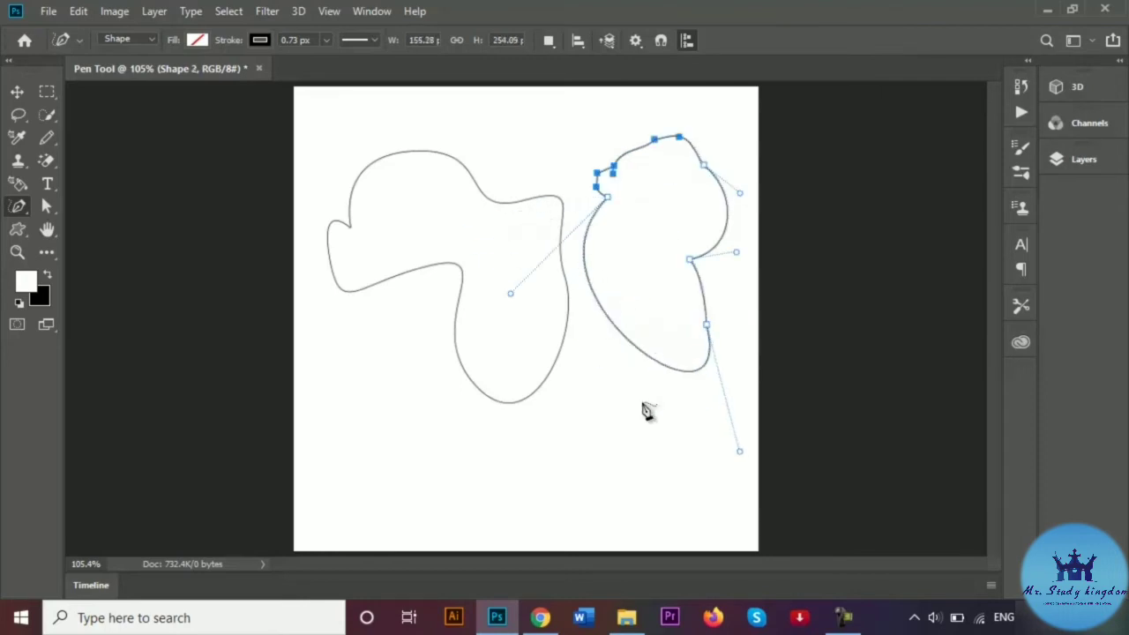
Undo the lower-left anchor deletions on the freeform outline
key("ctrl+z")
key("ctrl+z")
key("ctrl+z")
key("ctrl+z")
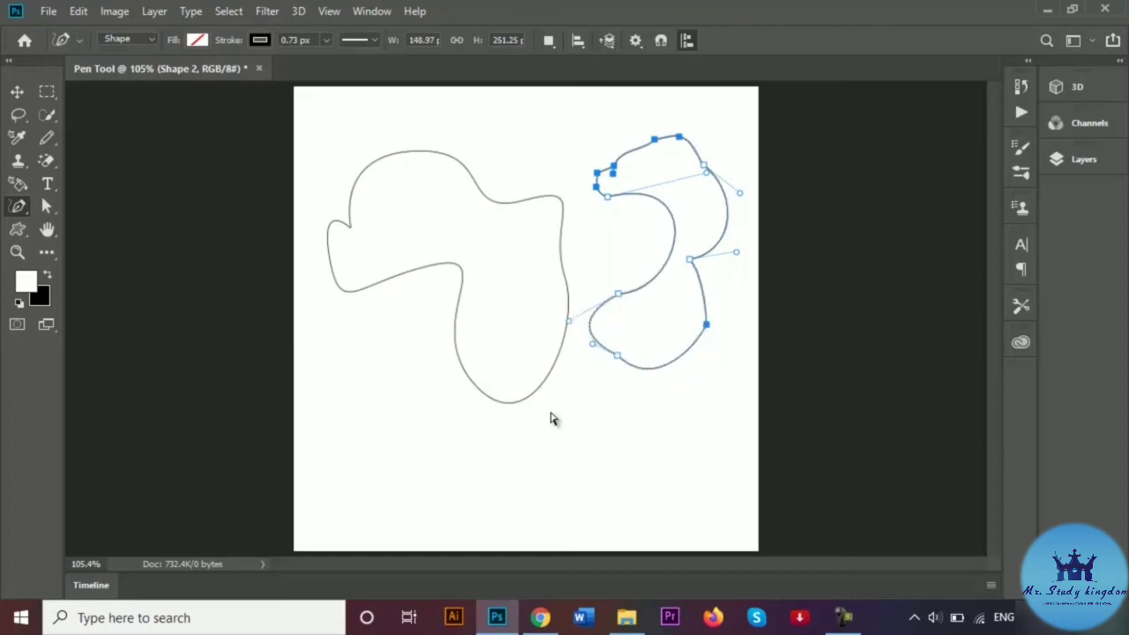
key("ctrl+z")
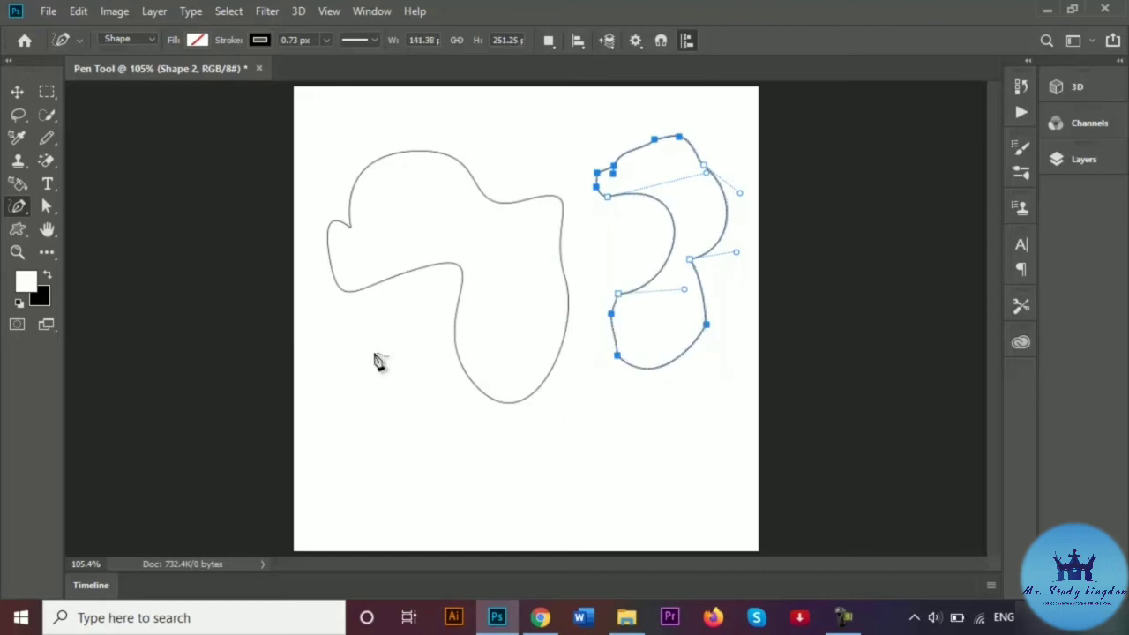
Switch to the Curvature Pen tool, undo its trial point, and restore the inner-left anchor point of the freeform outline
right_click(22, 207)
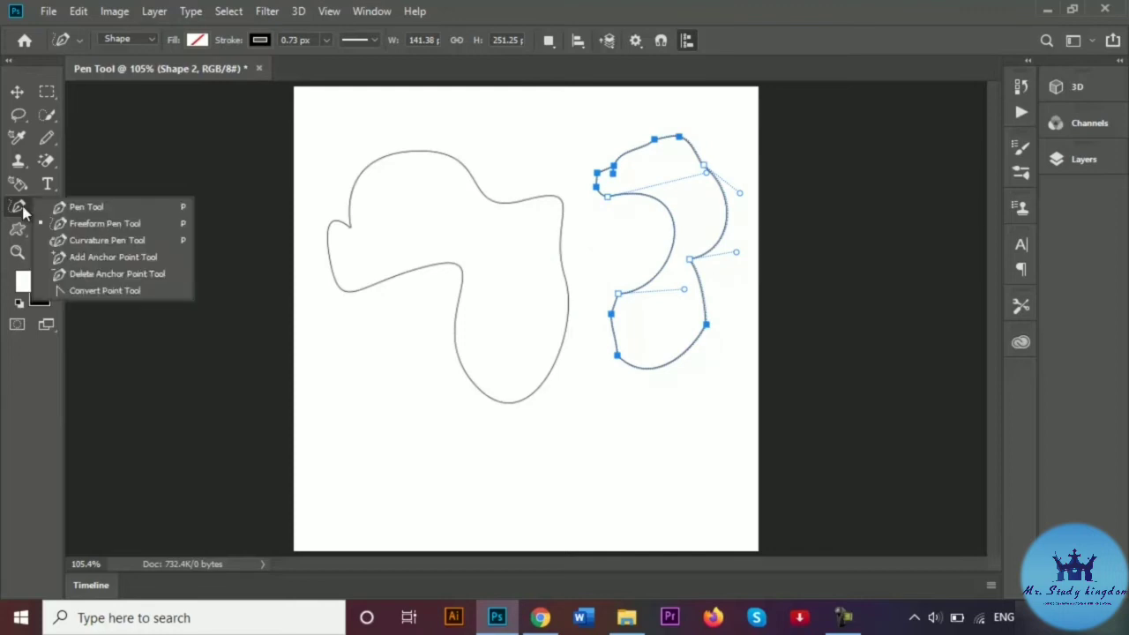
left_click(76, 245)
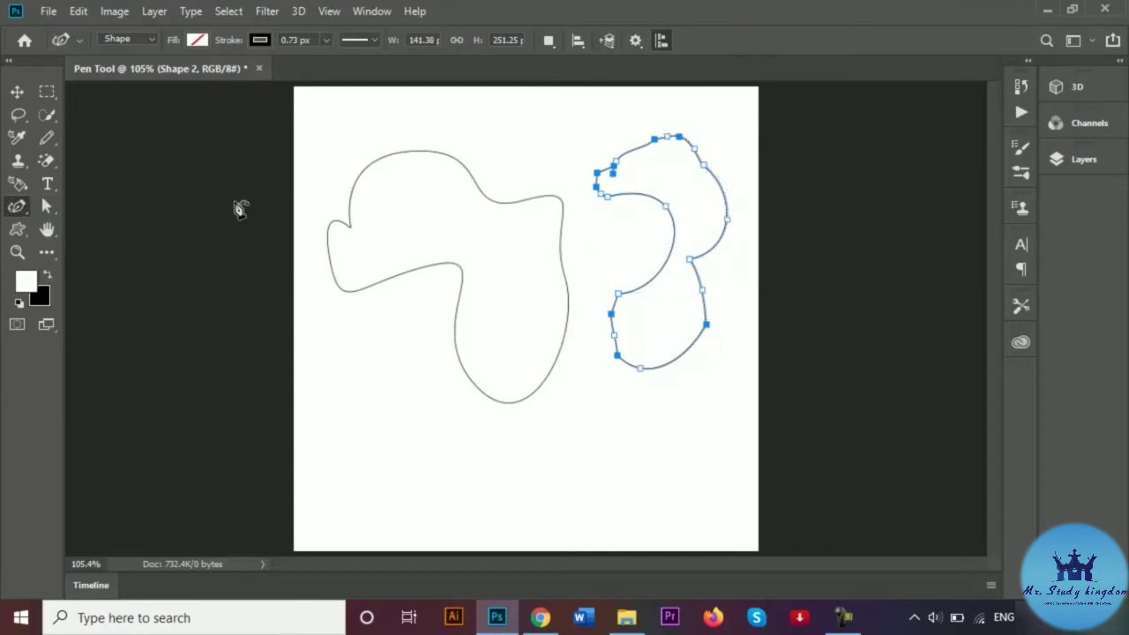
left_click(336, 393)
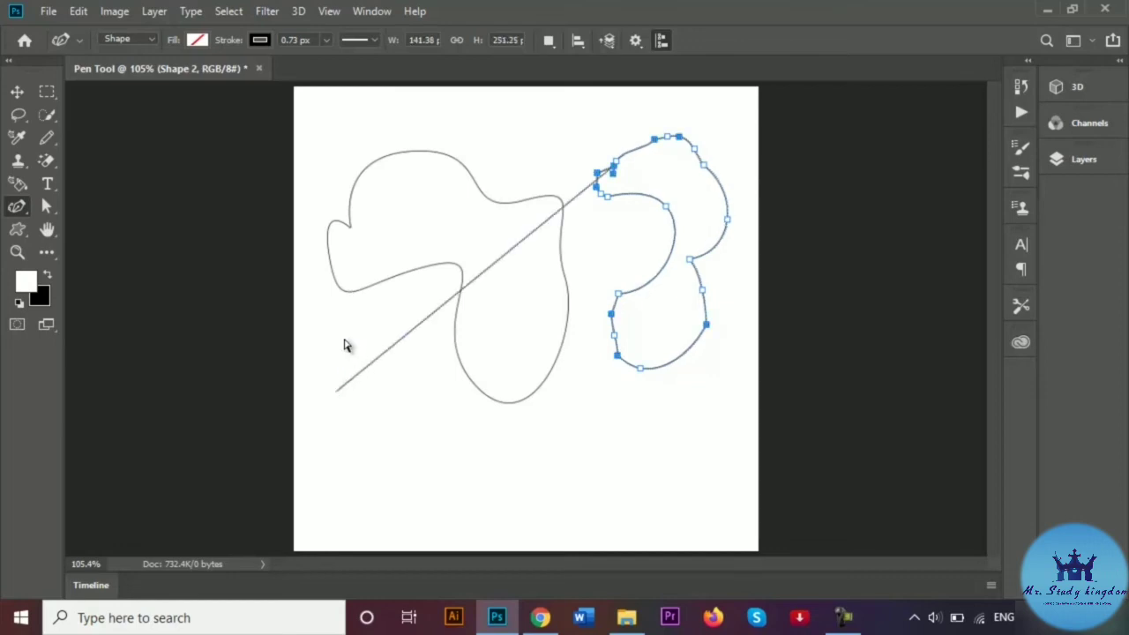
key("ctrl+z")
key("ctrl+z")
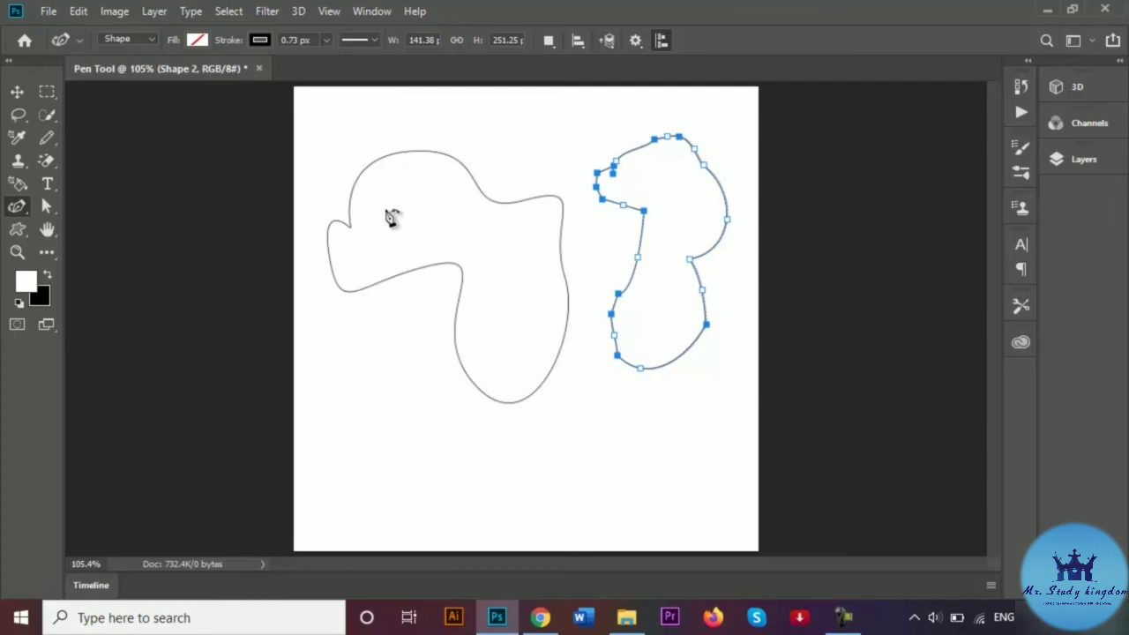
Undo the stray curvature point and deselect the freeform outline by switching to the Move tool
left_click(332, 111)
key("ctrl+z")
left_click(17, 92)
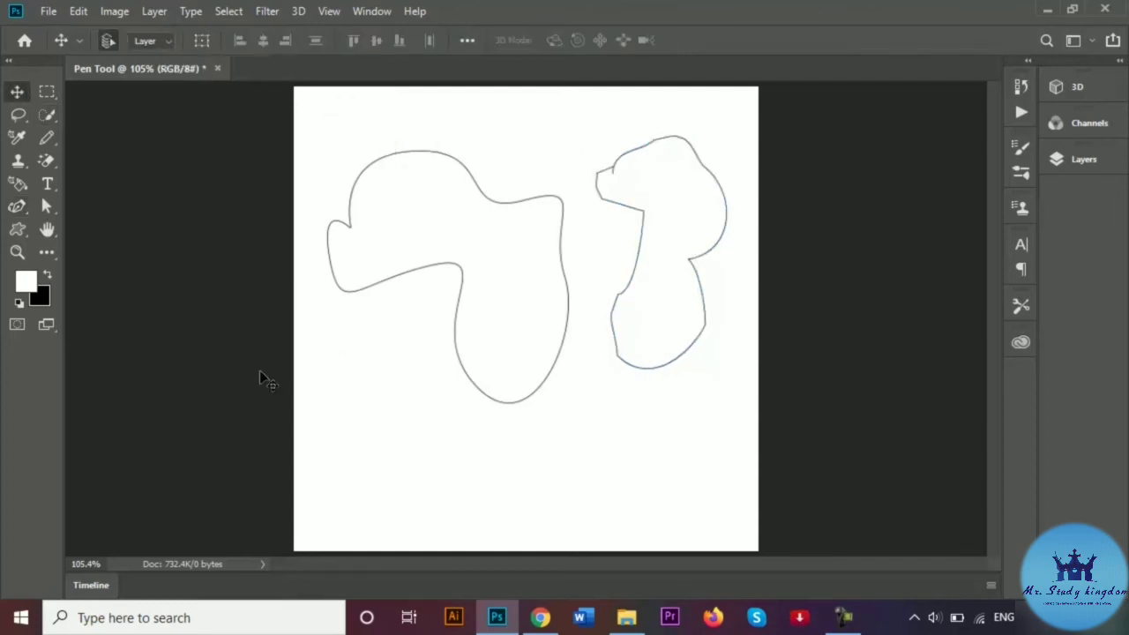
Draw a closed, curved U-shaped outline about 221 by 177 px on the canvas's lower-left area with the Curvature Pen tool
left_click_drag(22, 209, 93, 238)
left_click(326, 439)
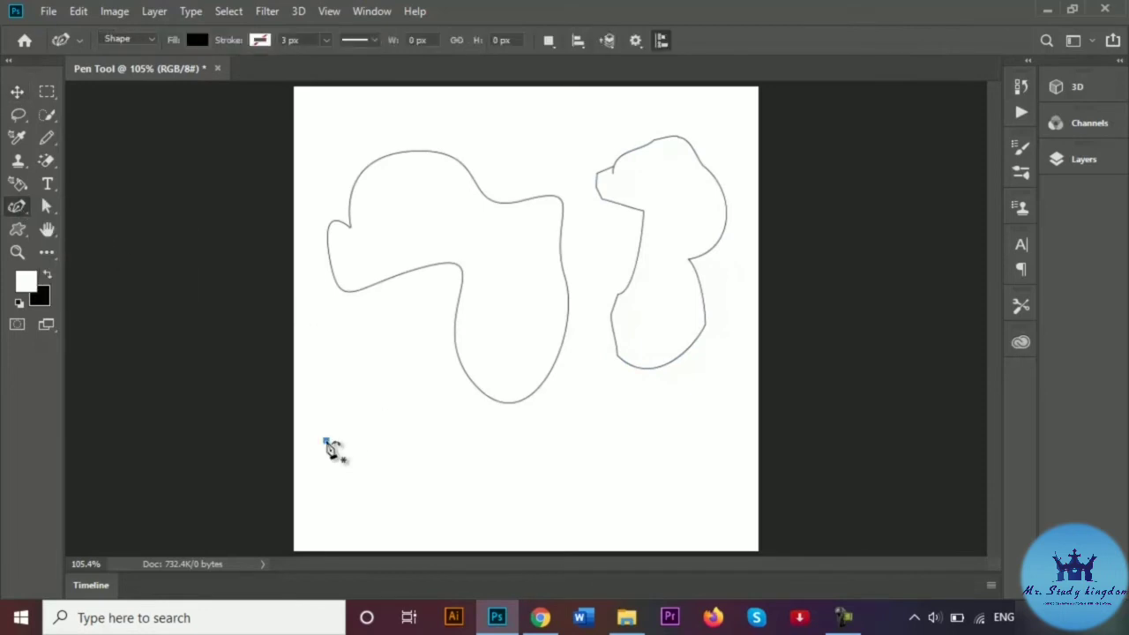
left_click(344, 377)
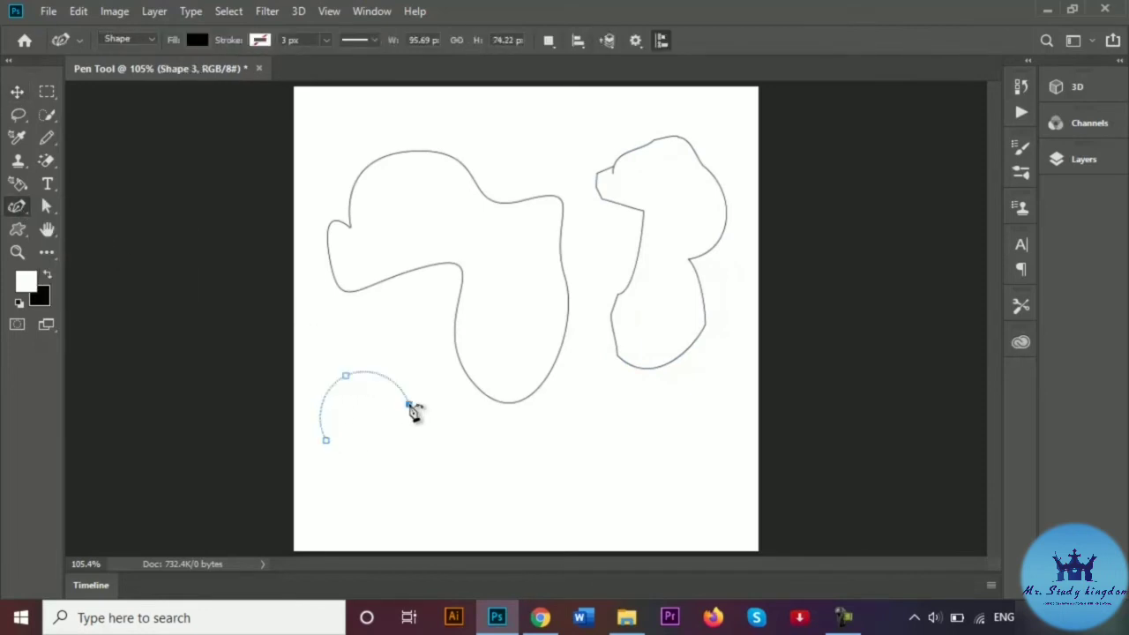
left_click(409, 404)
left_click(377, 475)
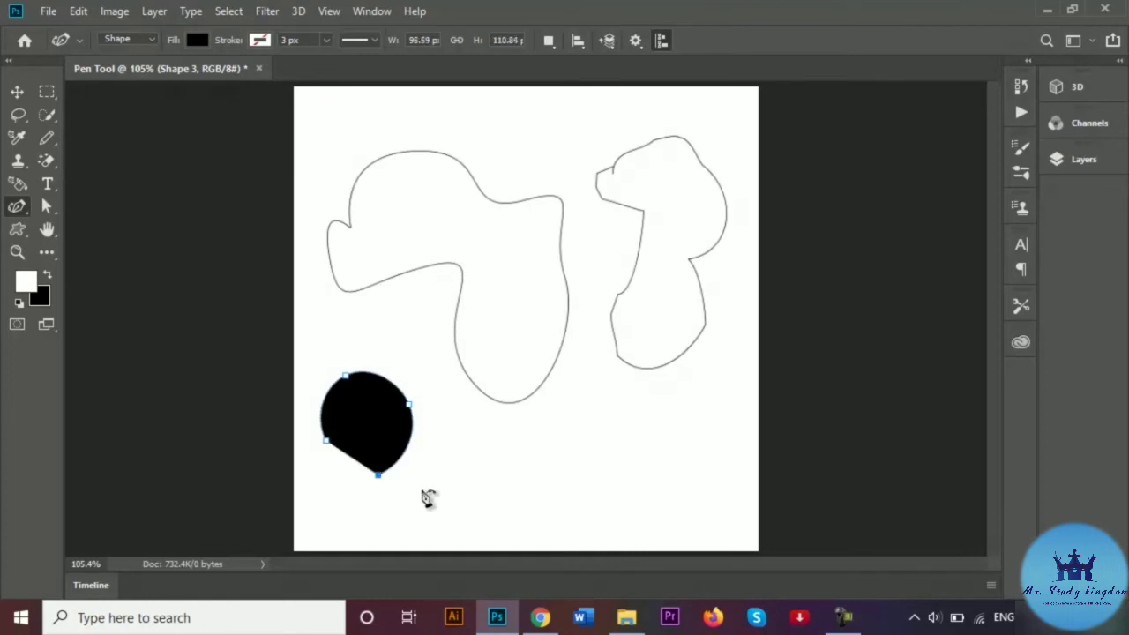
left_click(439, 481)
left_click(461, 426)
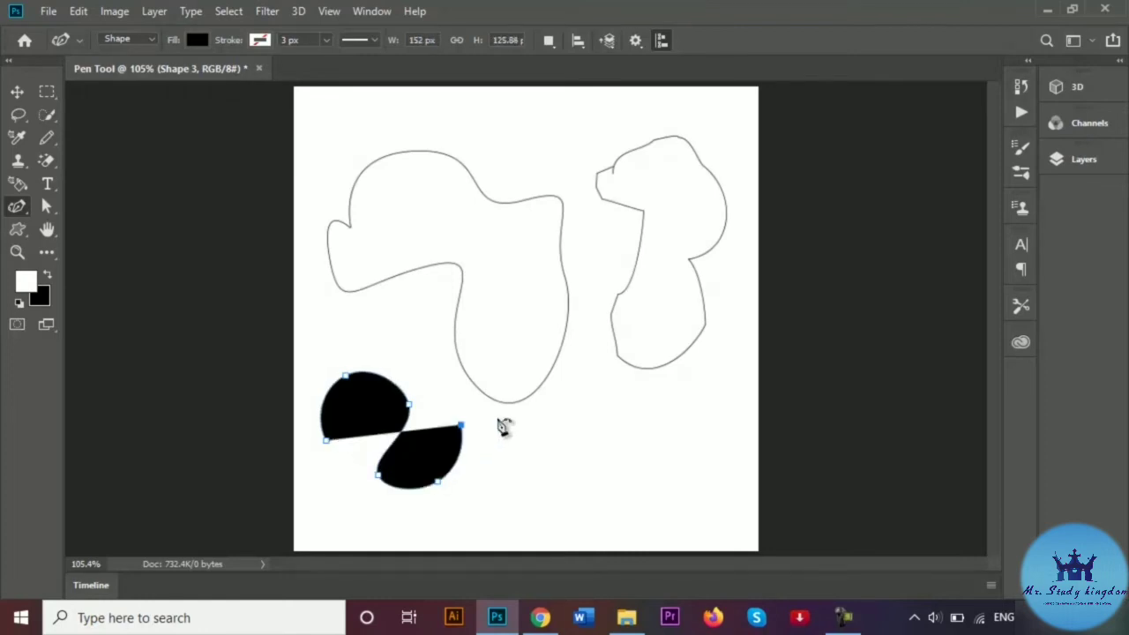
left_click(501, 418)
left_click(522, 473)
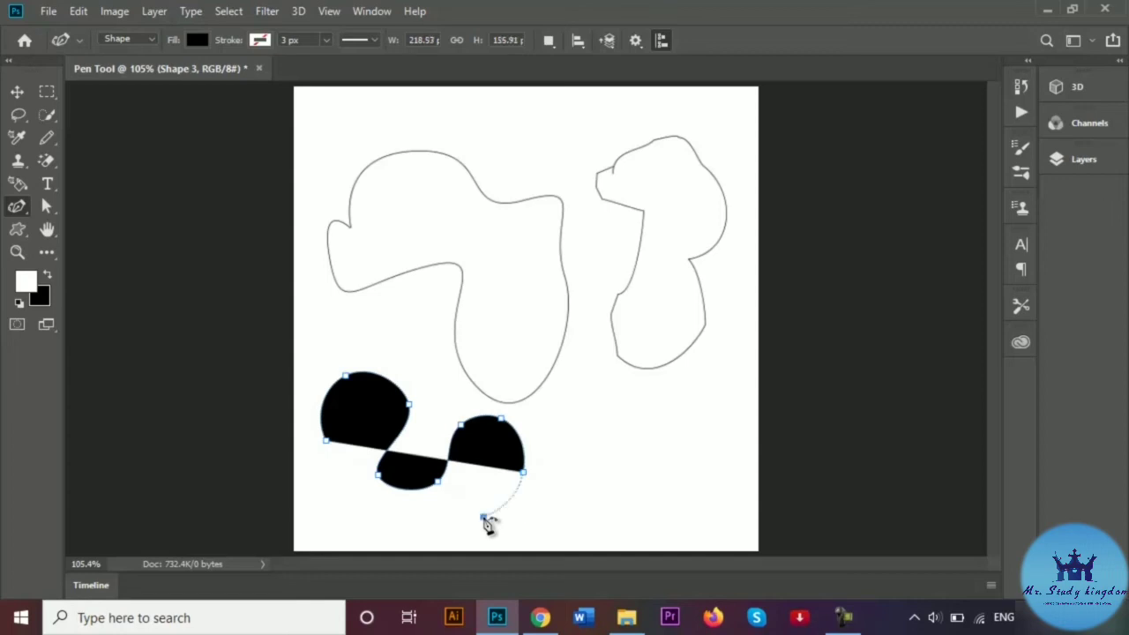
left_click(483, 517)
left_click(385, 534)
left_click(325, 504)
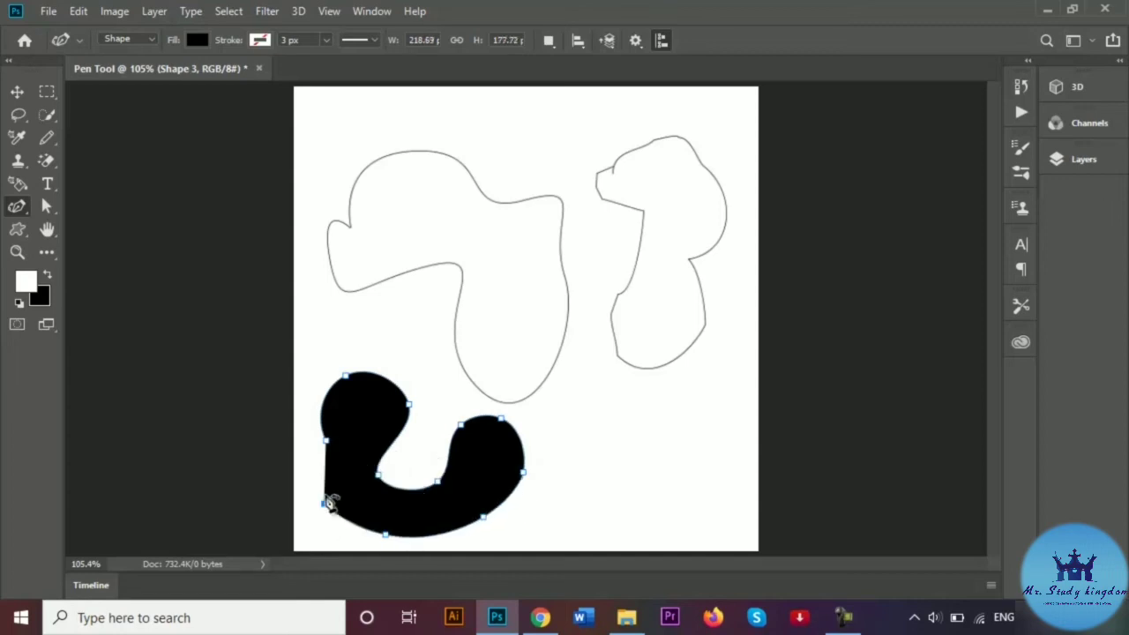
left_click(326, 444)
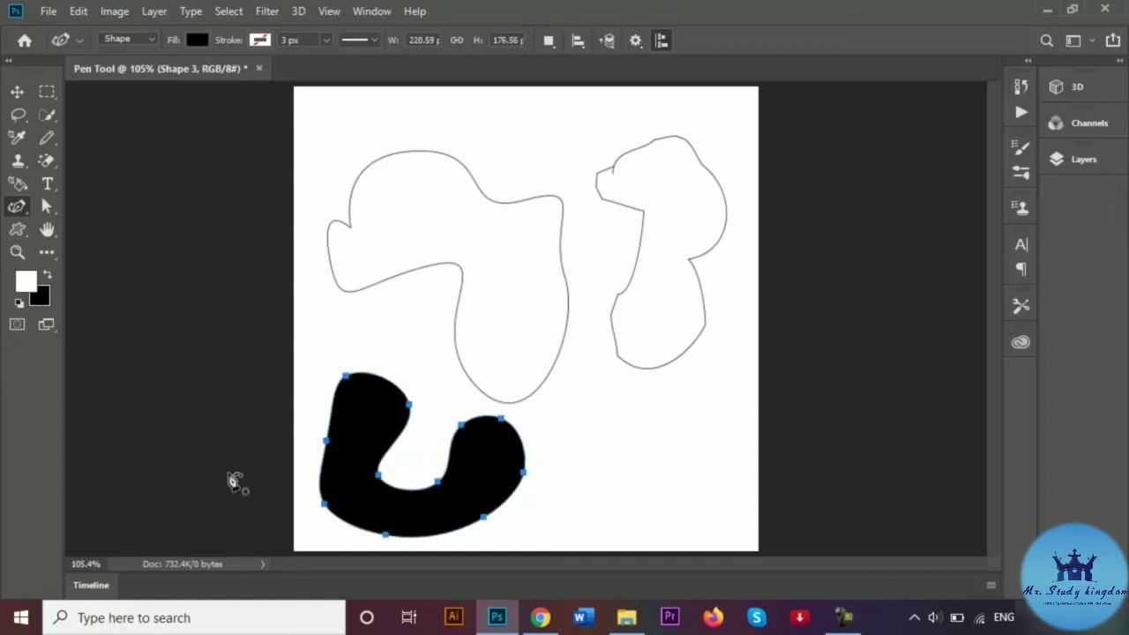
Remove the U-shape's fill and give it a dark red stroke
left_click(197, 40)
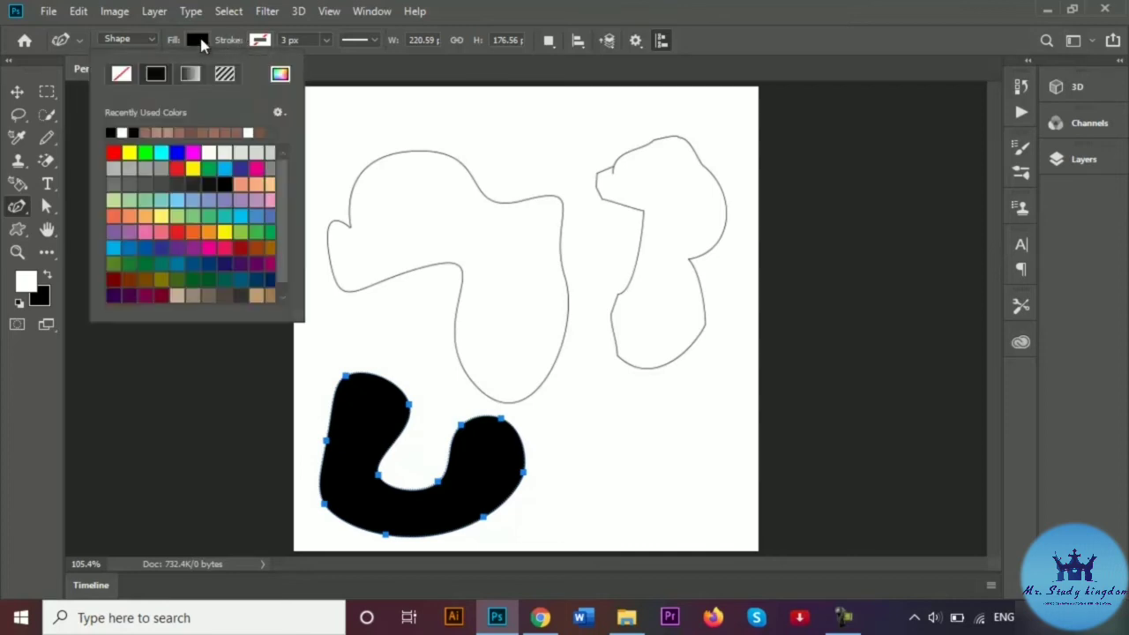
left_click(122, 74)
left_click(263, 42)
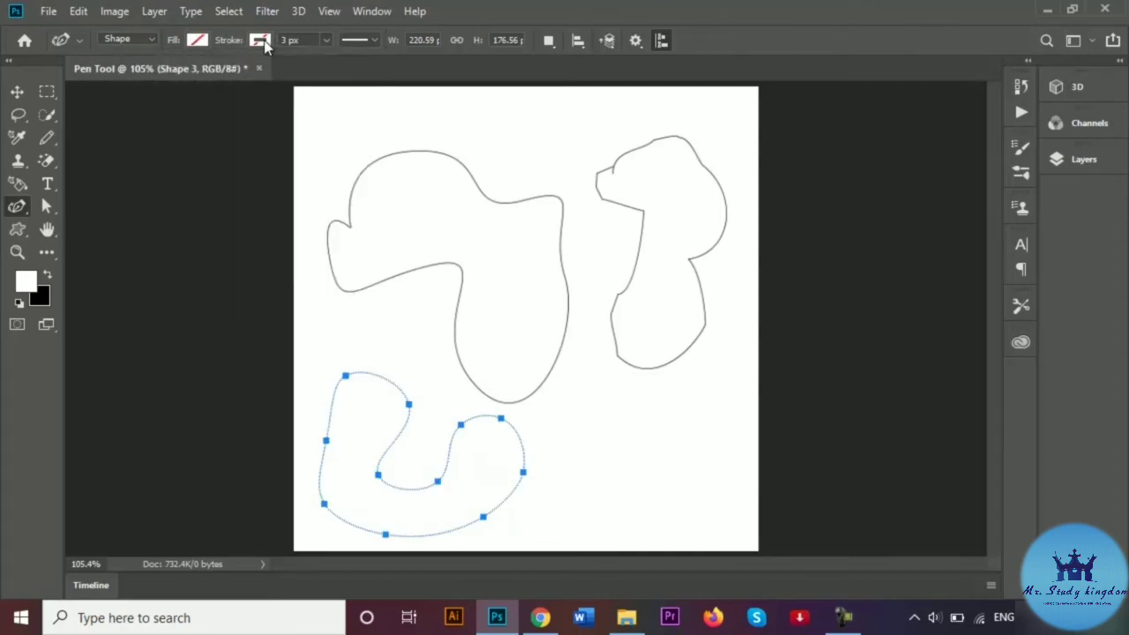
left_click(261, 40)
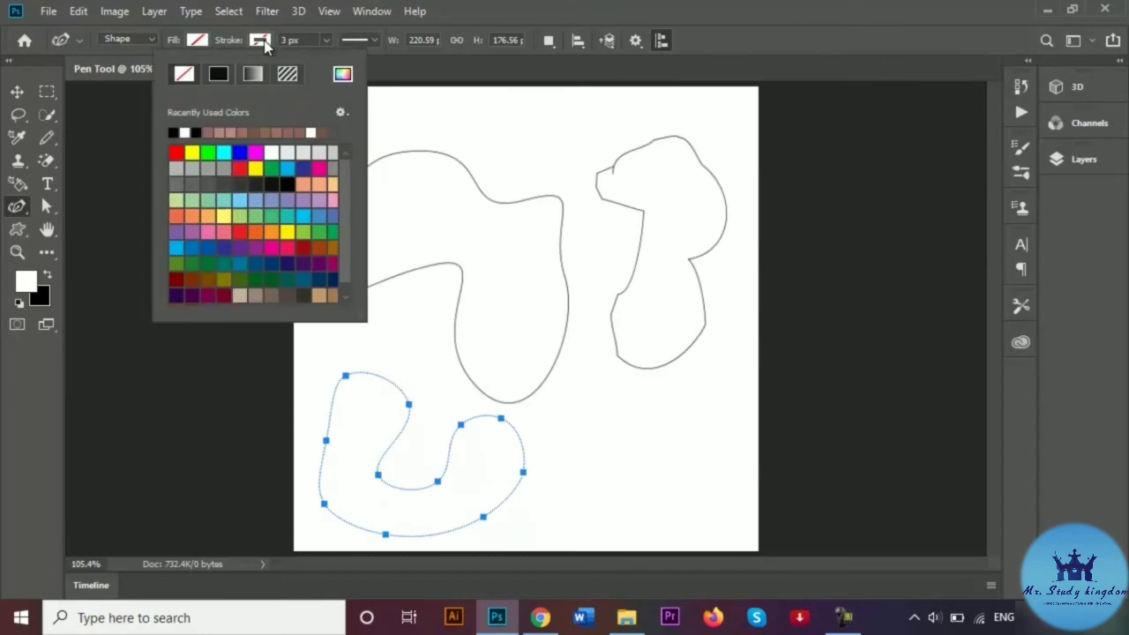
left_click(301, 250)
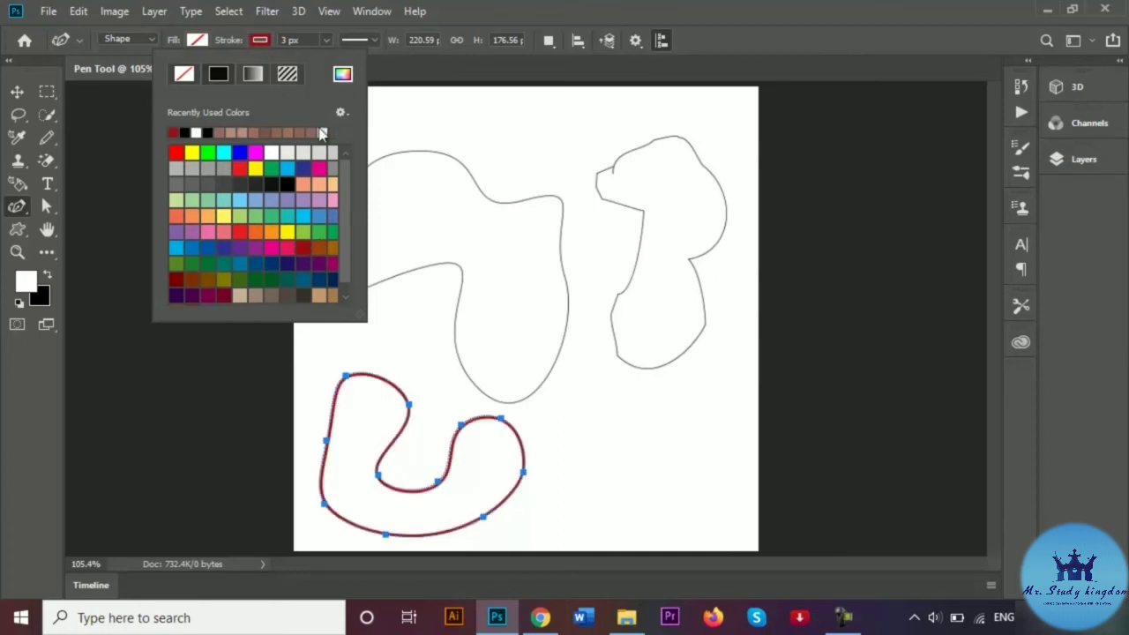
left_click(325, 42)
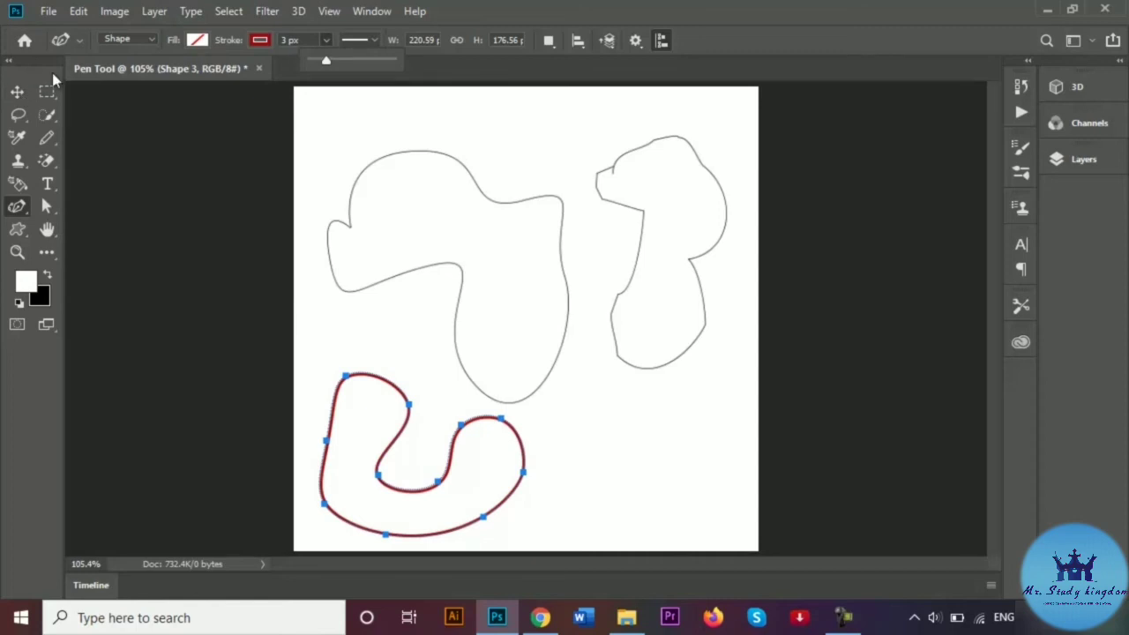
Add four anchor points to the U-shape with the Add Anchor Point tool: three around its inner curve and one on its outer bottom edge
left_click(23, 212)
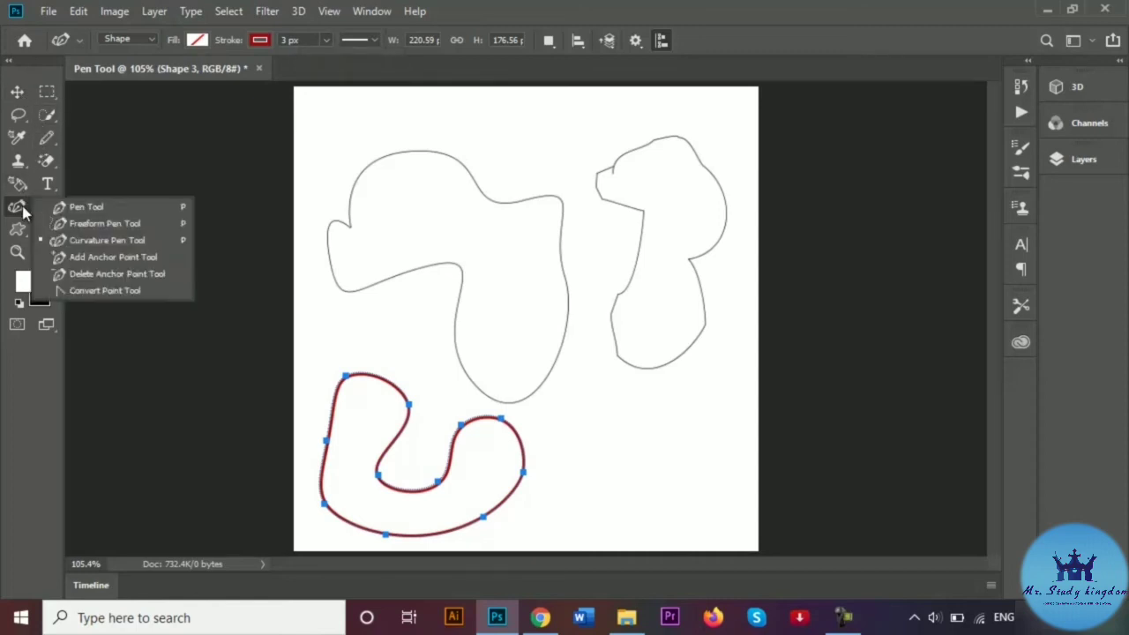
left_click(105, 240)
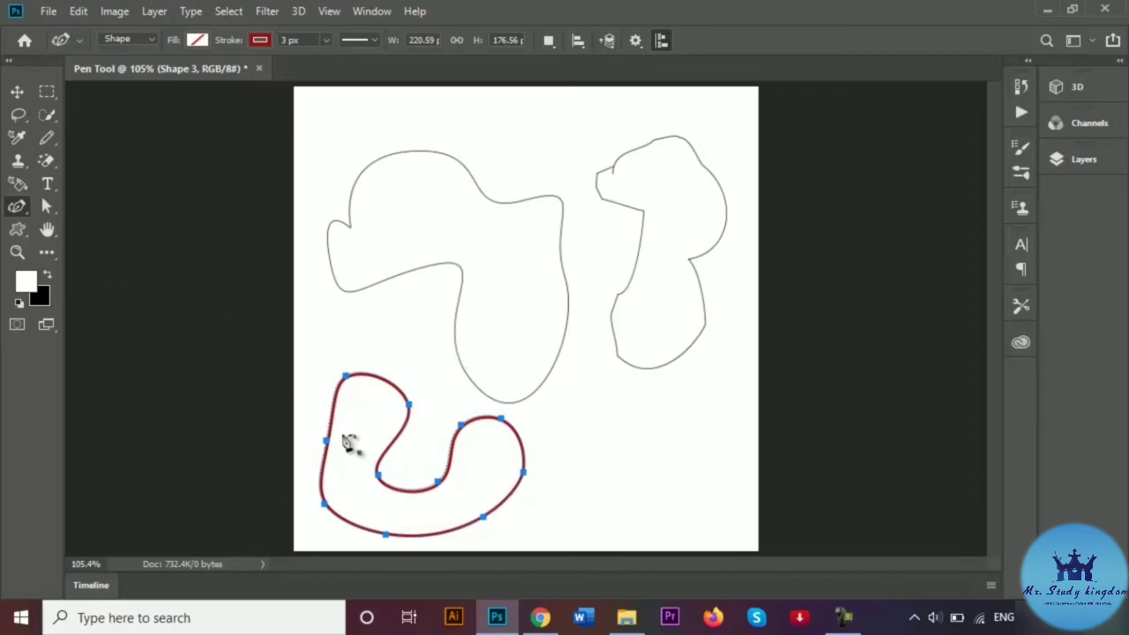
right_click(19, 208)
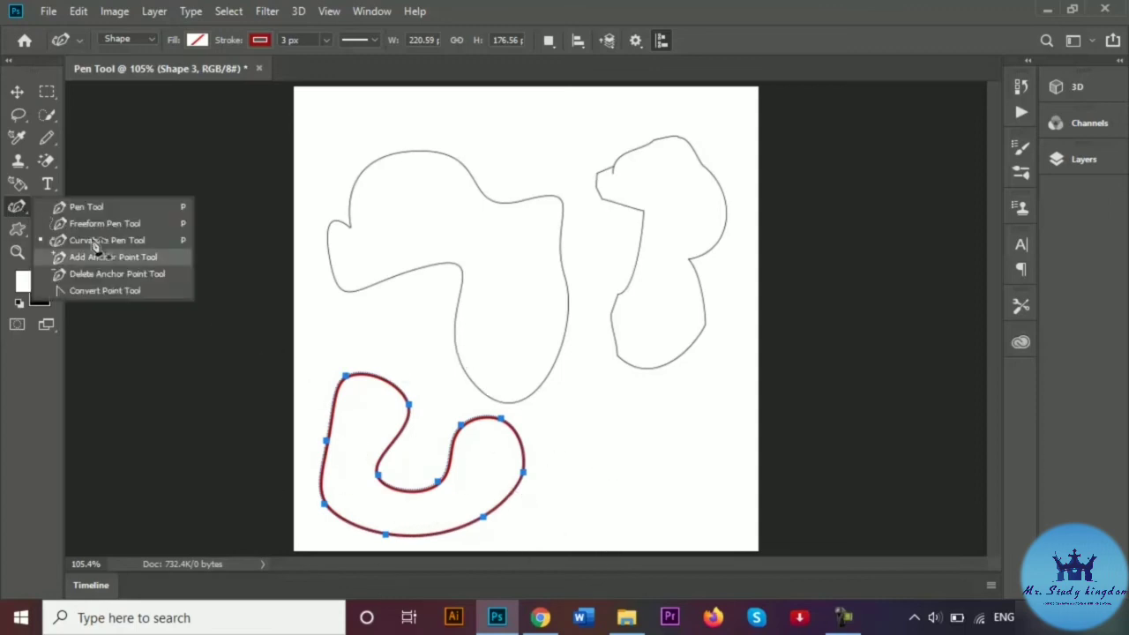
left_click(105, 257)
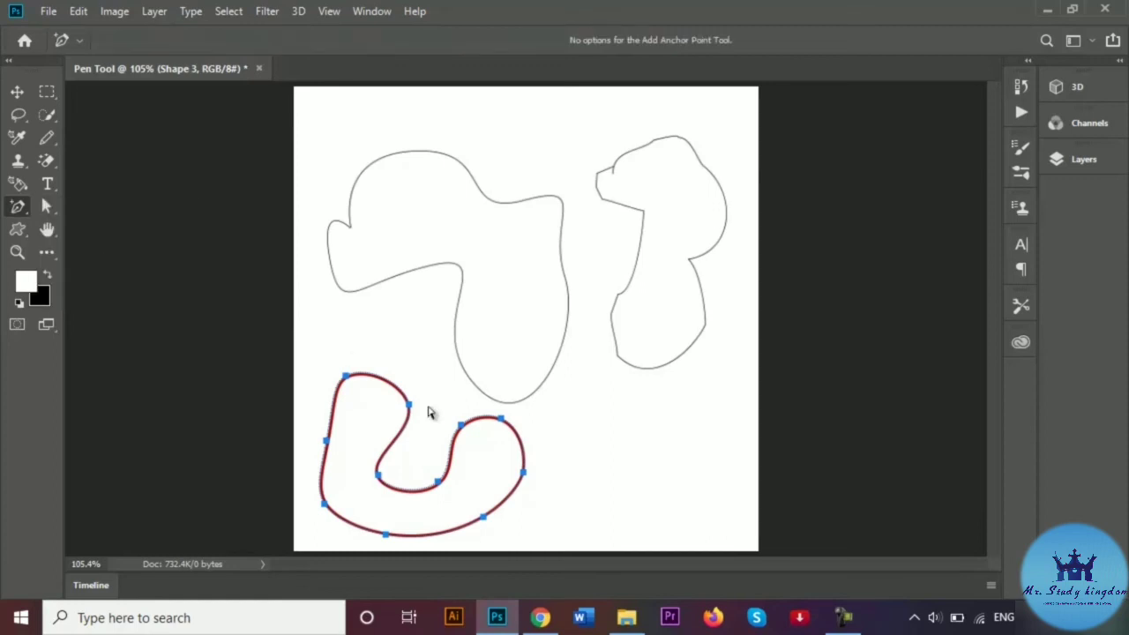
left_click(394, 441)
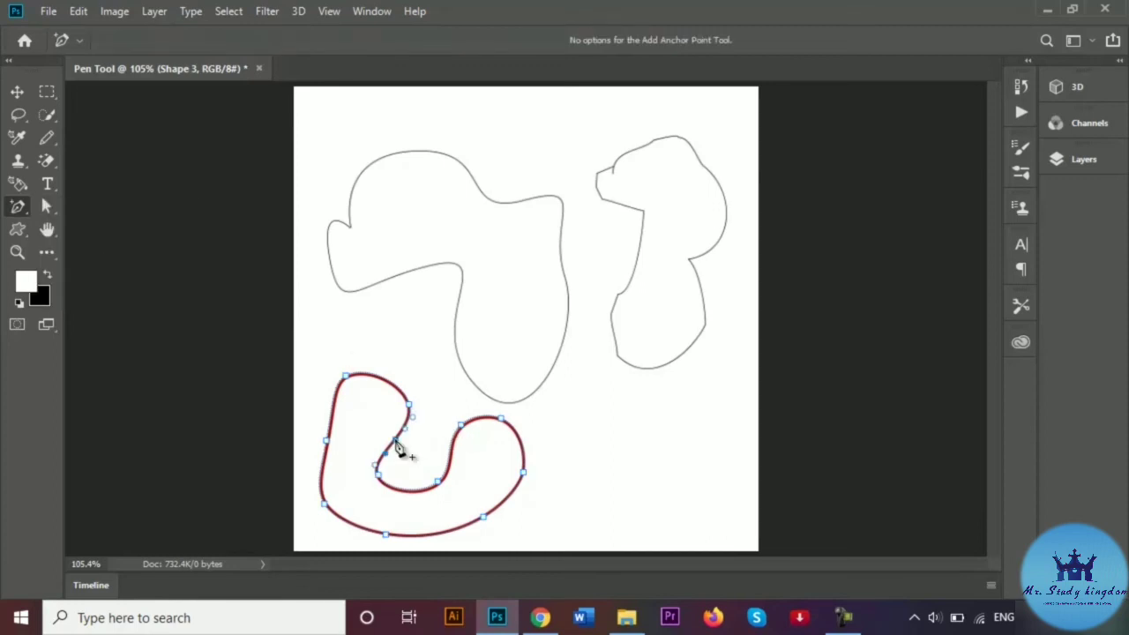
left_click(402, 488)
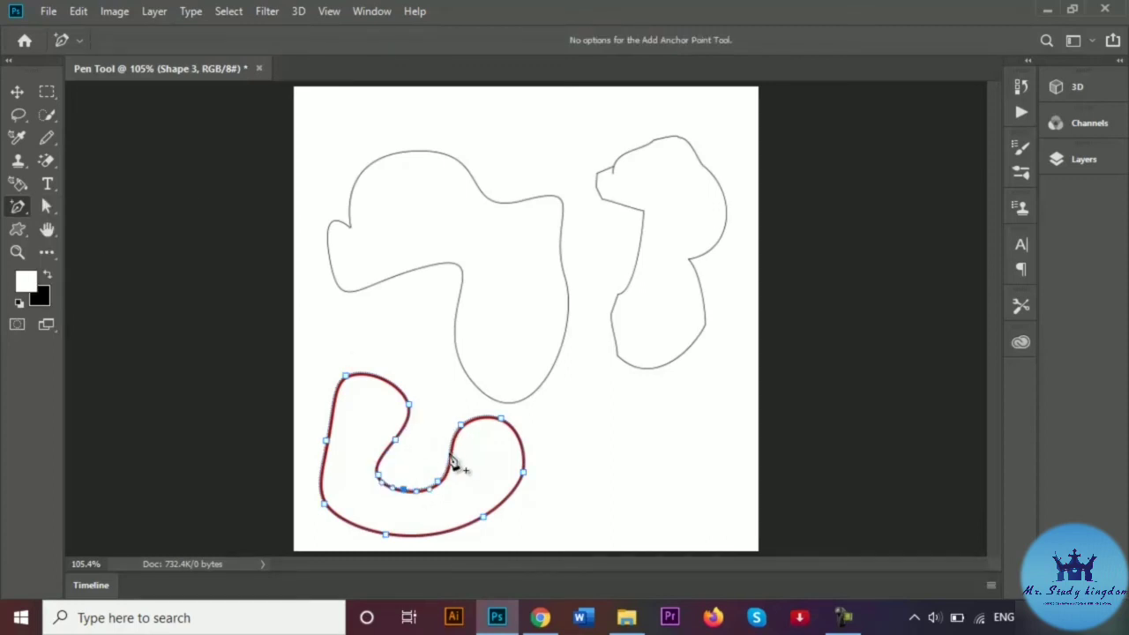
left_click(449, 454)
left_click(440, 533)
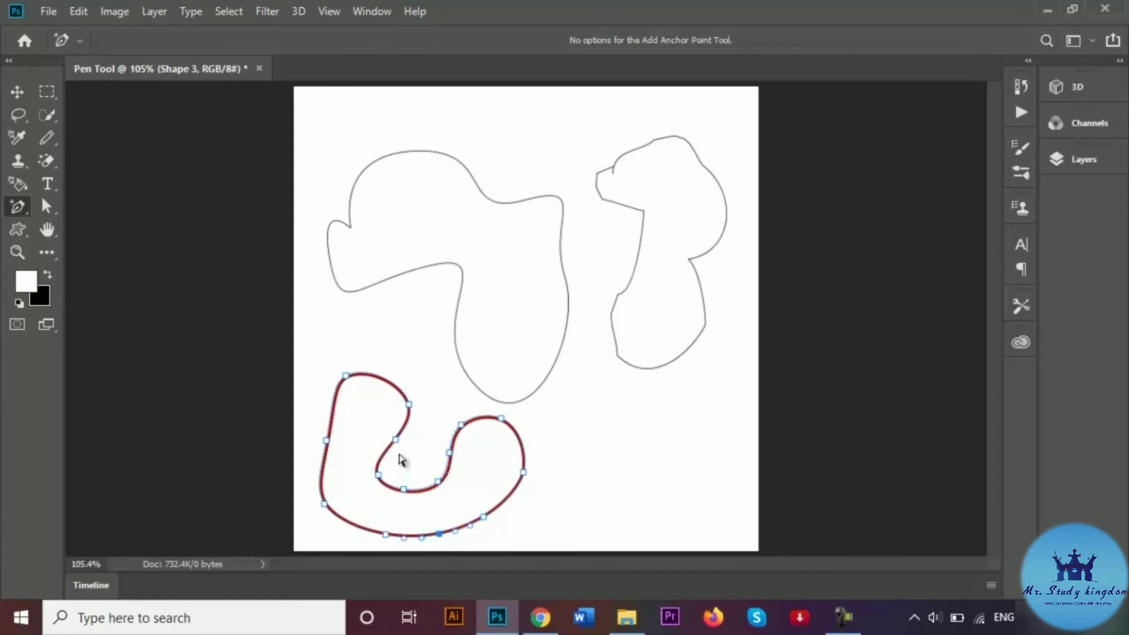
Reshape the U-shape's inner curve by moving its added left and right anchor points outward and its bottom one downward
mouse_move(396, 446)
left_mouse_down()
mouse_move(411, 453)
mouse_move(368, 433)
mouse_move(377, 449)
left_mouse_up()
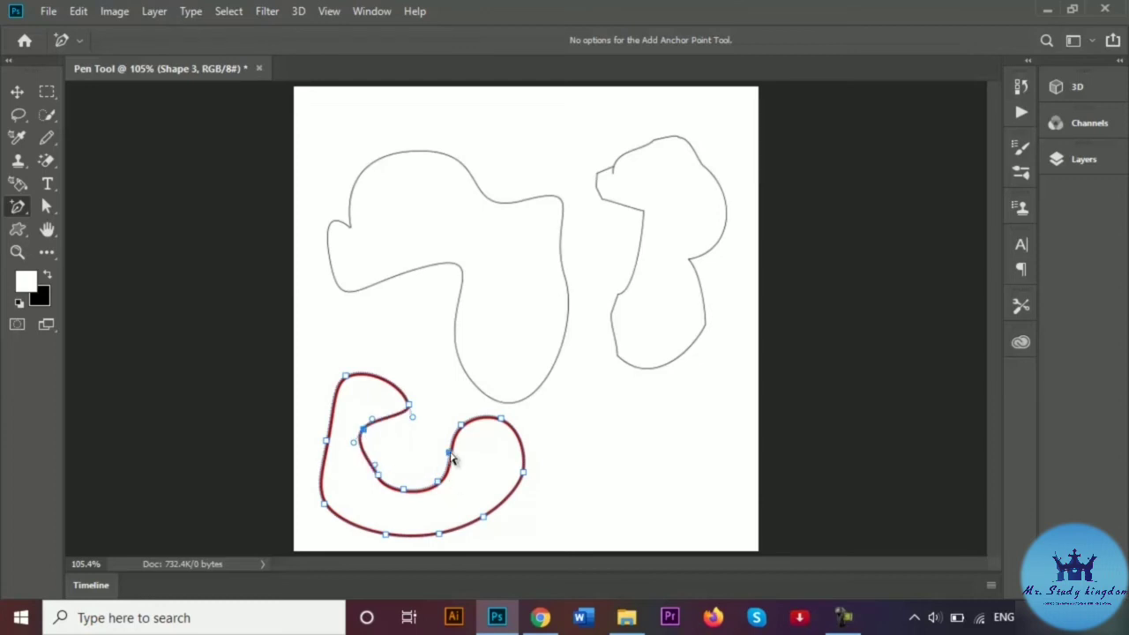
left_click_drag(451, 457, 469, 457)
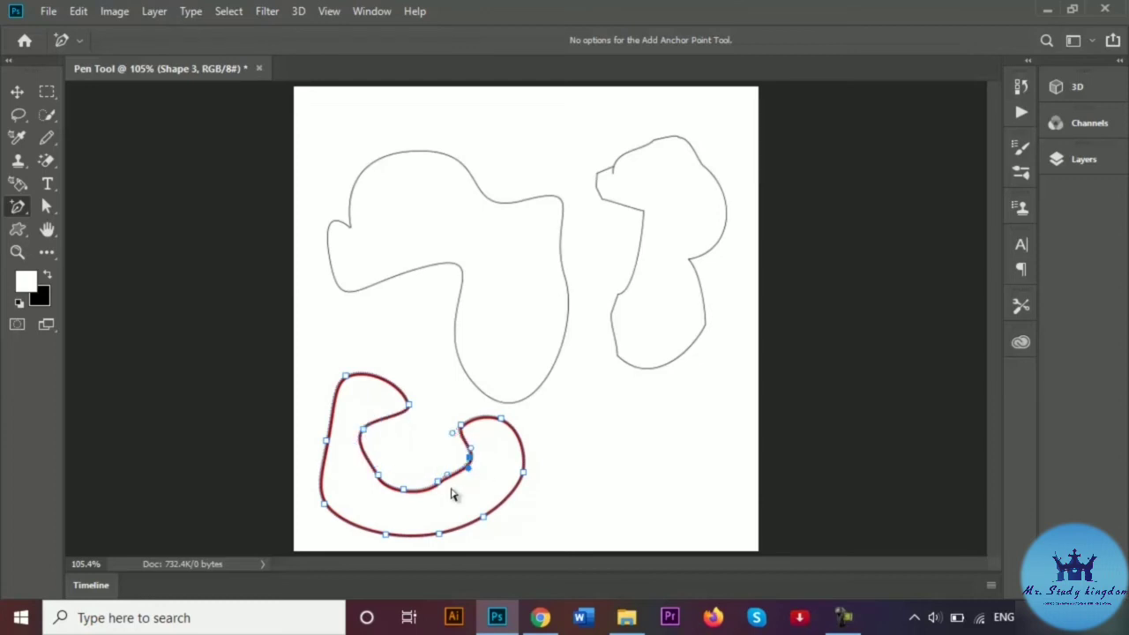
left_click_drag(408, 489, 404, 517)
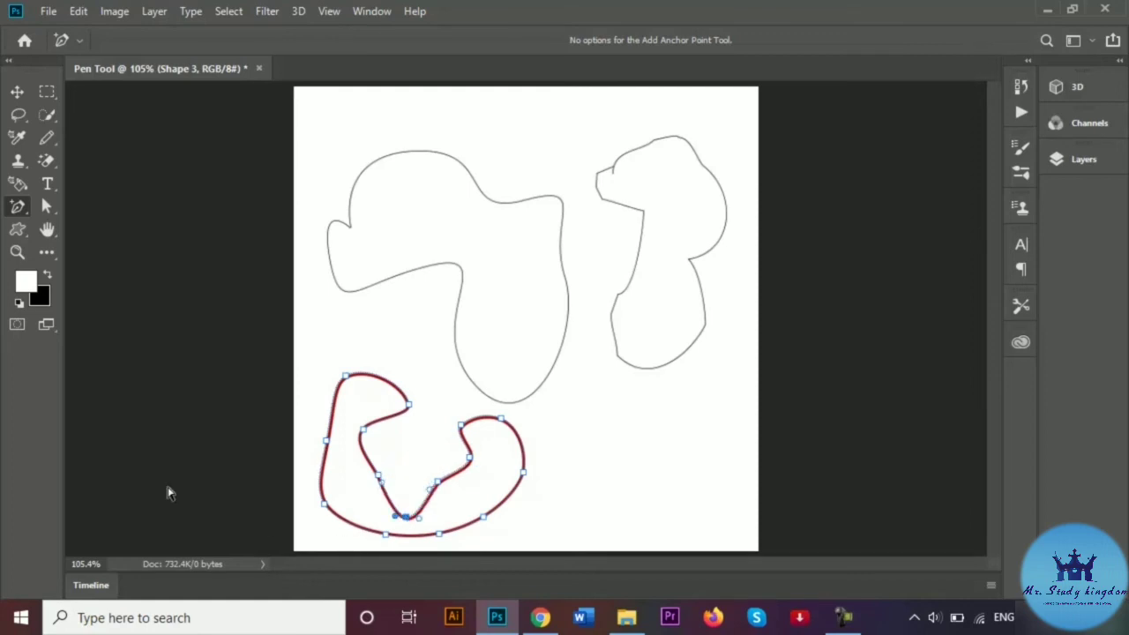
Delete five U-shape anchor points with the Delete Anchor Point tool: the three repositioned inner ones, the upper inner-left one, and the outer-left one
right_click(21, 210)
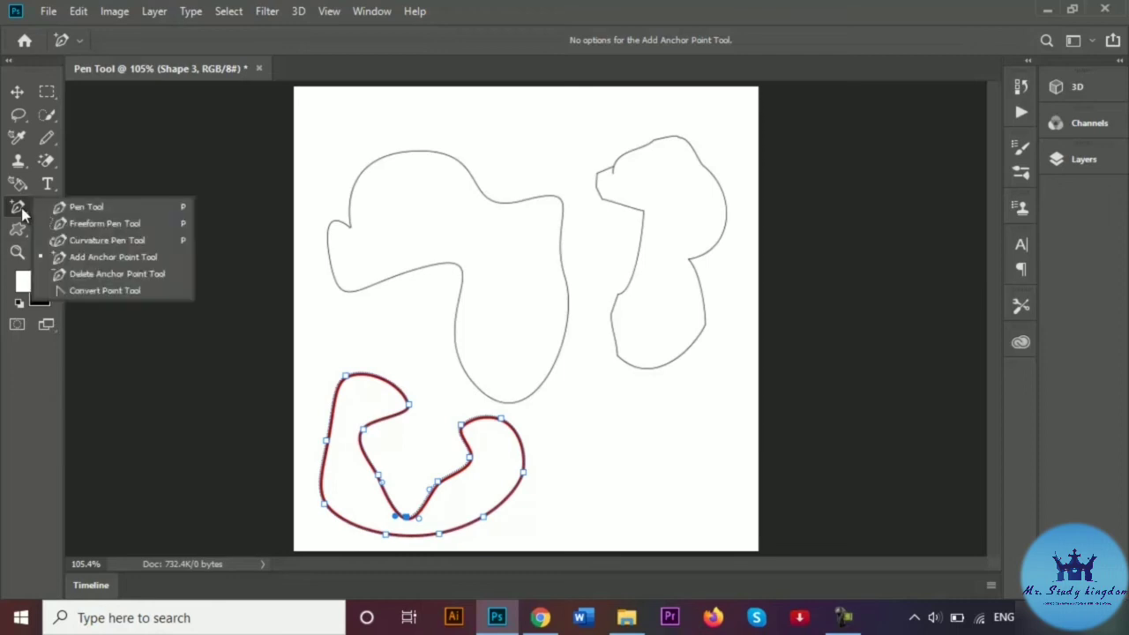
left_click(105, 280)
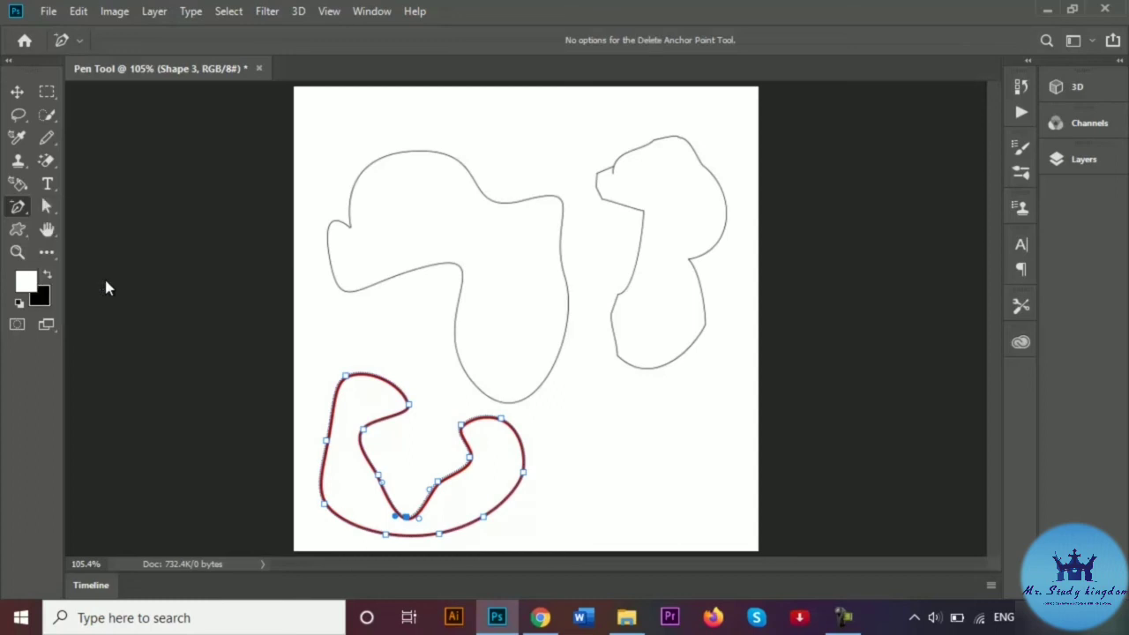
left_click(362, 434)
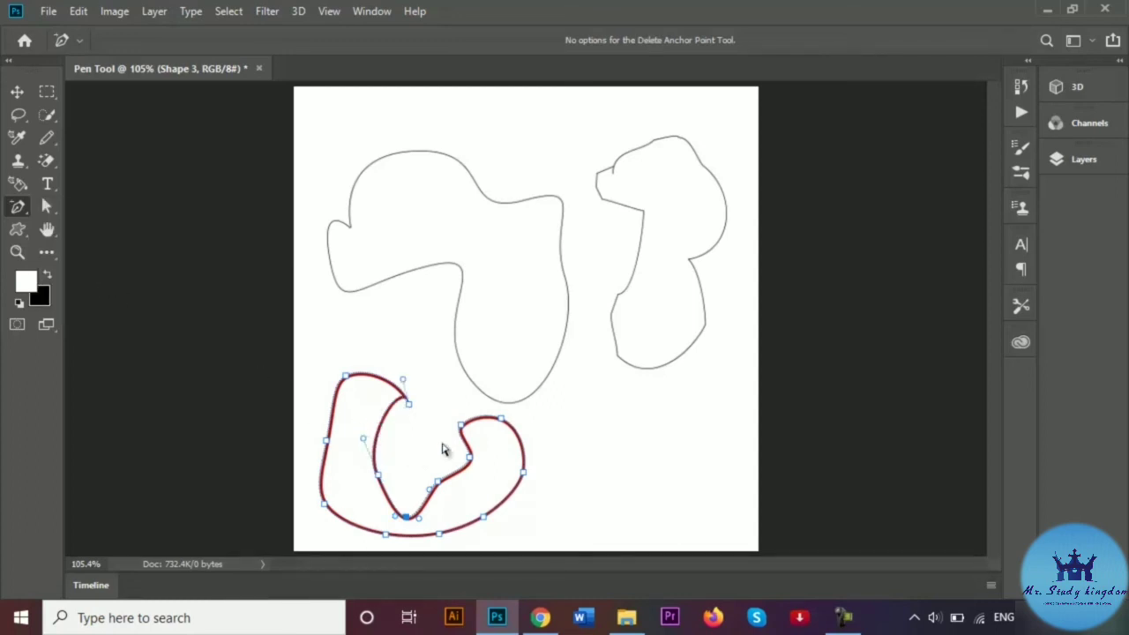
left_click(409, 406)
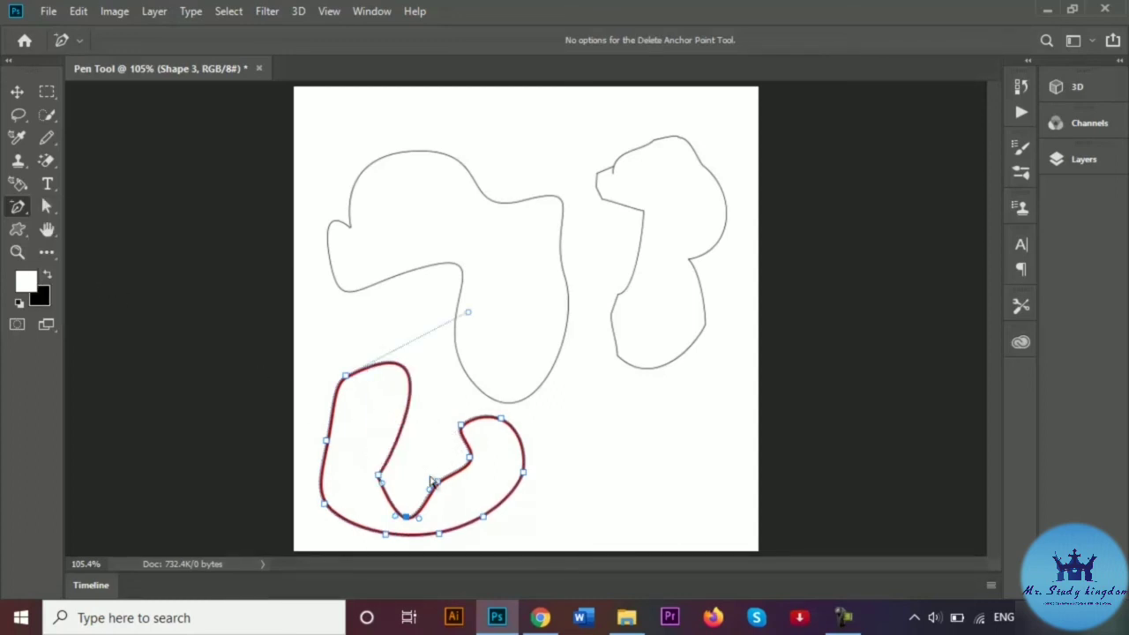
left_click(418, 522)
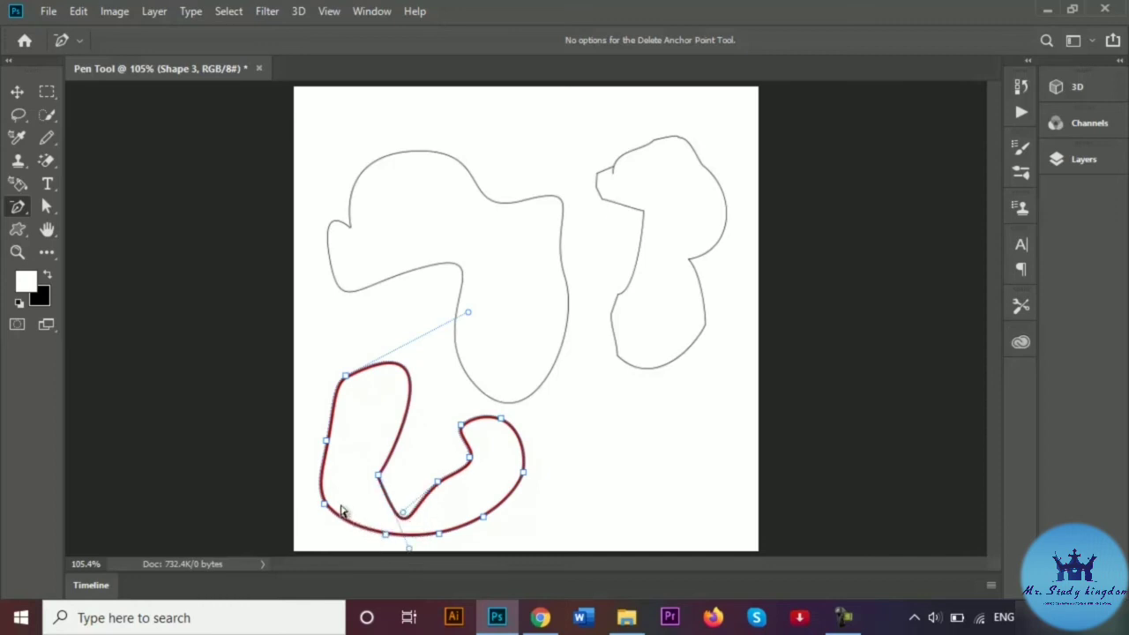
left_click(325, 443)
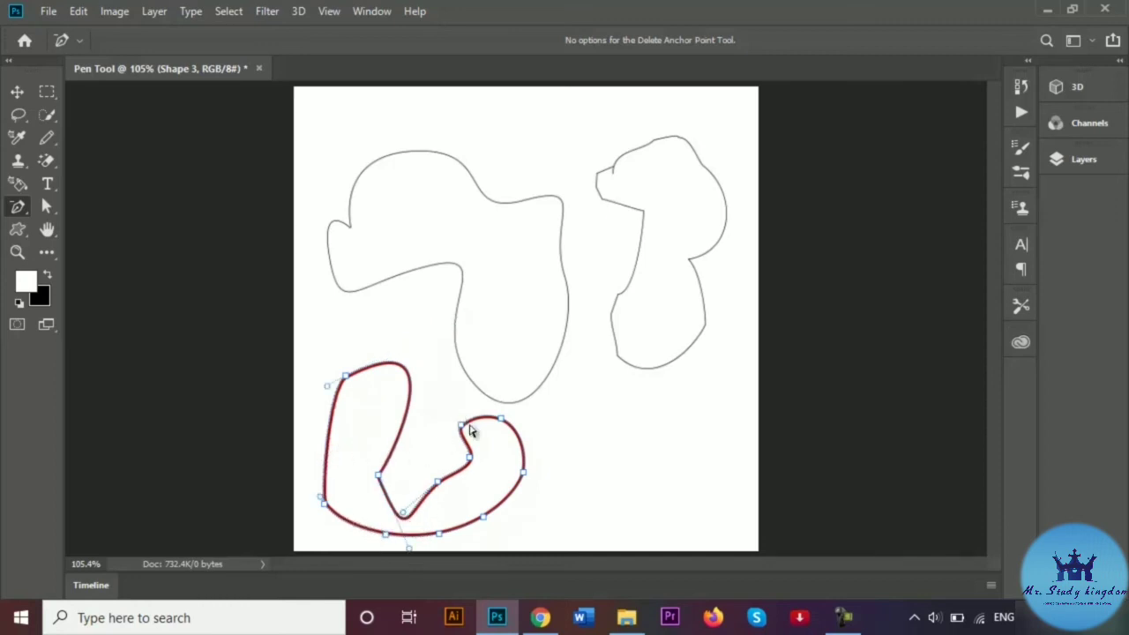
left_click(469, 458)
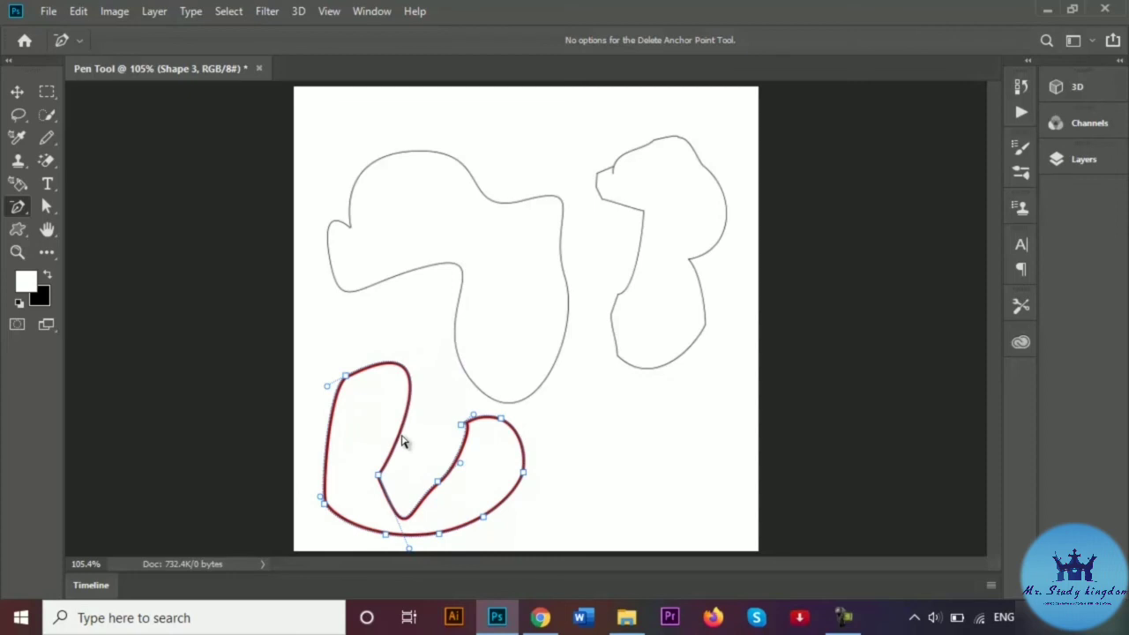
Reshape the curves at the U-shape's top-left, upper inner-right and lower inner-left anchor points with the Convert Point tool, finishing with the Move tool
right_click(22, 213)
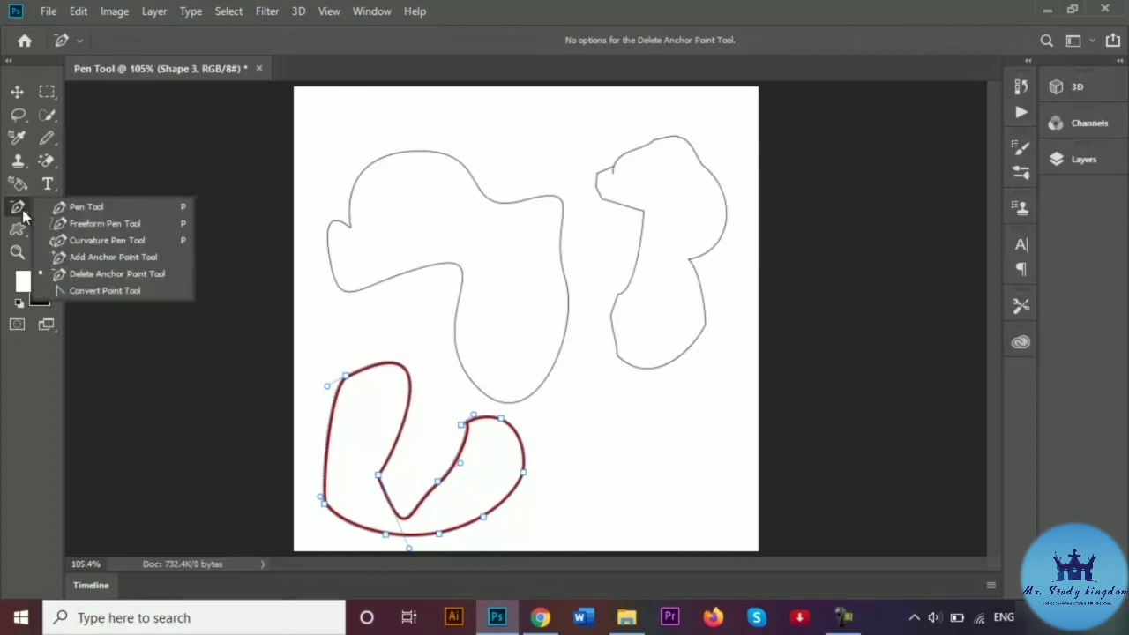
left_click(104, 293)
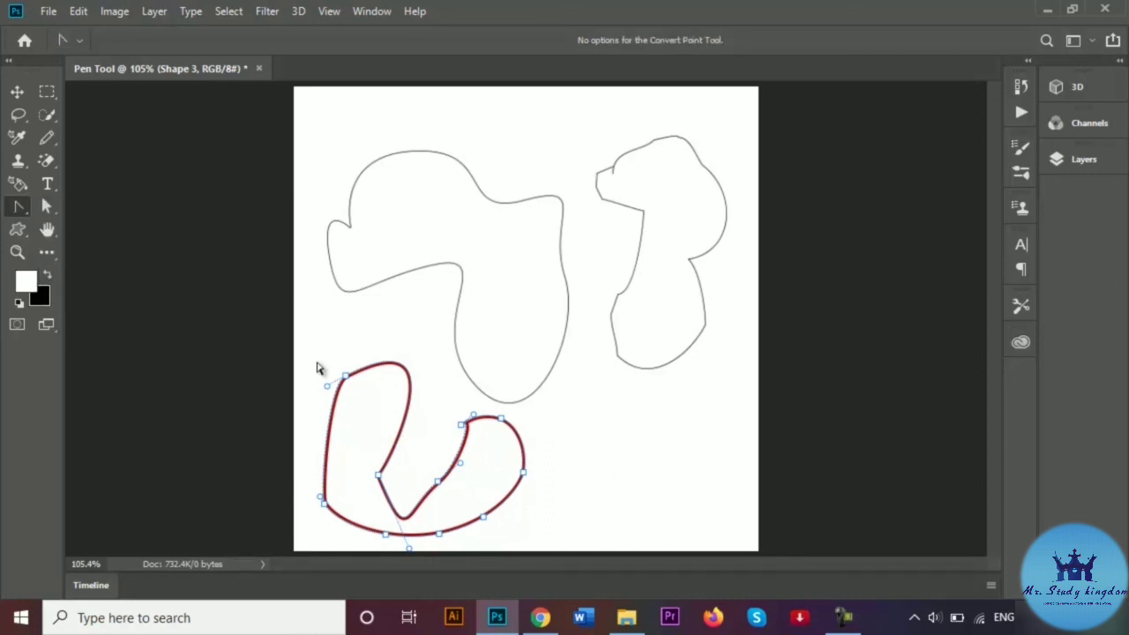
left_click_drag(346, 378, 431, 379)
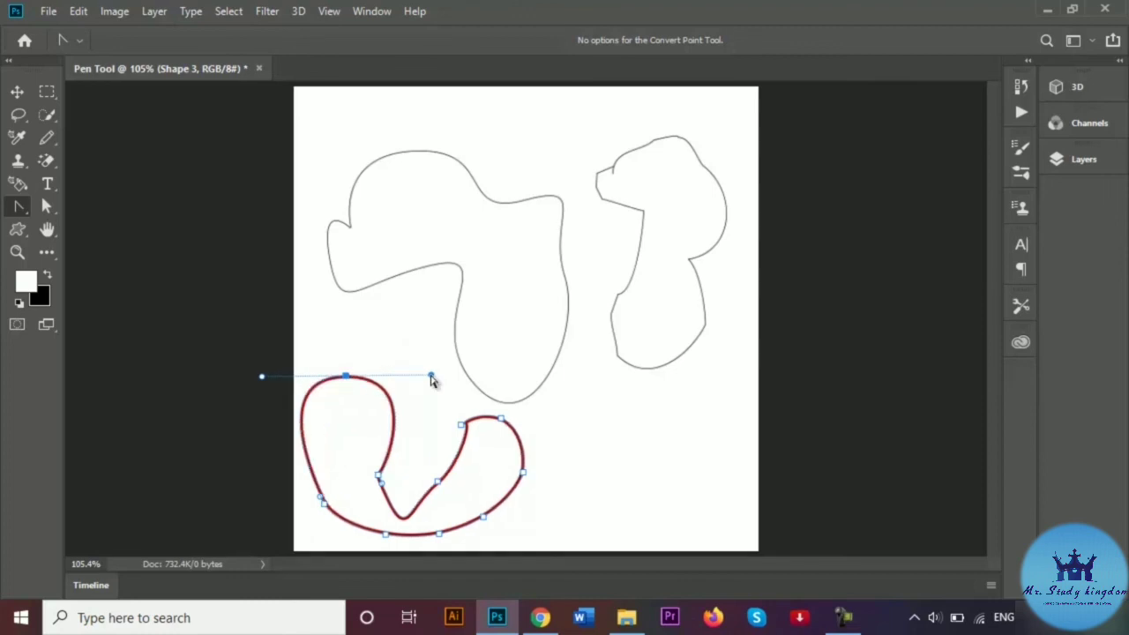
left_click(461, 426)
left_click_drag(461, 425, 518, 470)
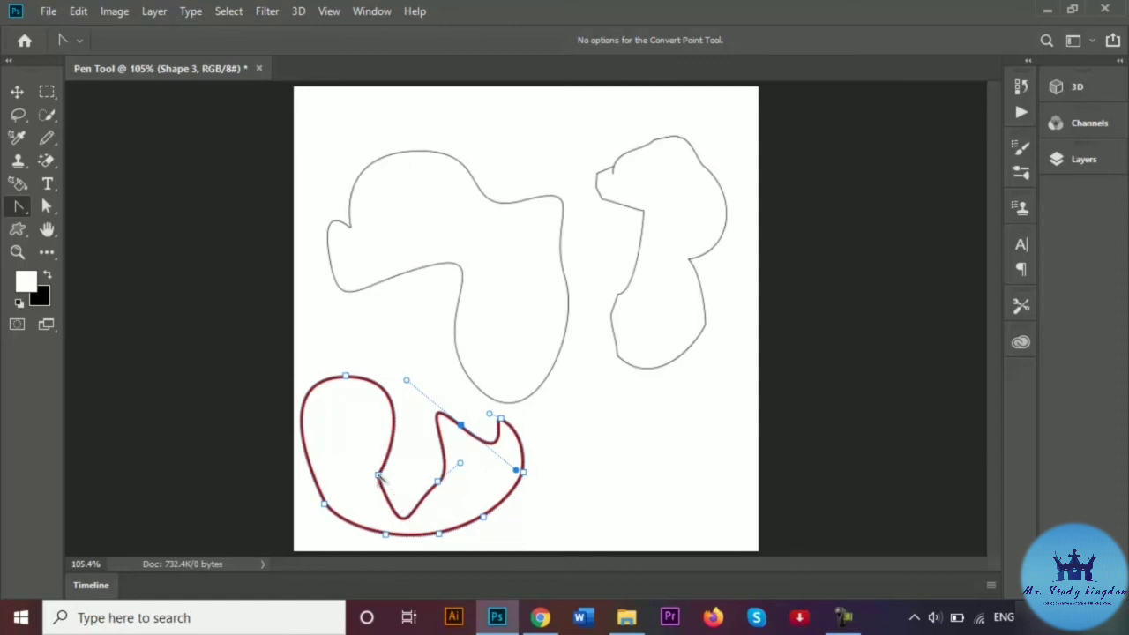
left_click_drag(377, 474, 421, 475)
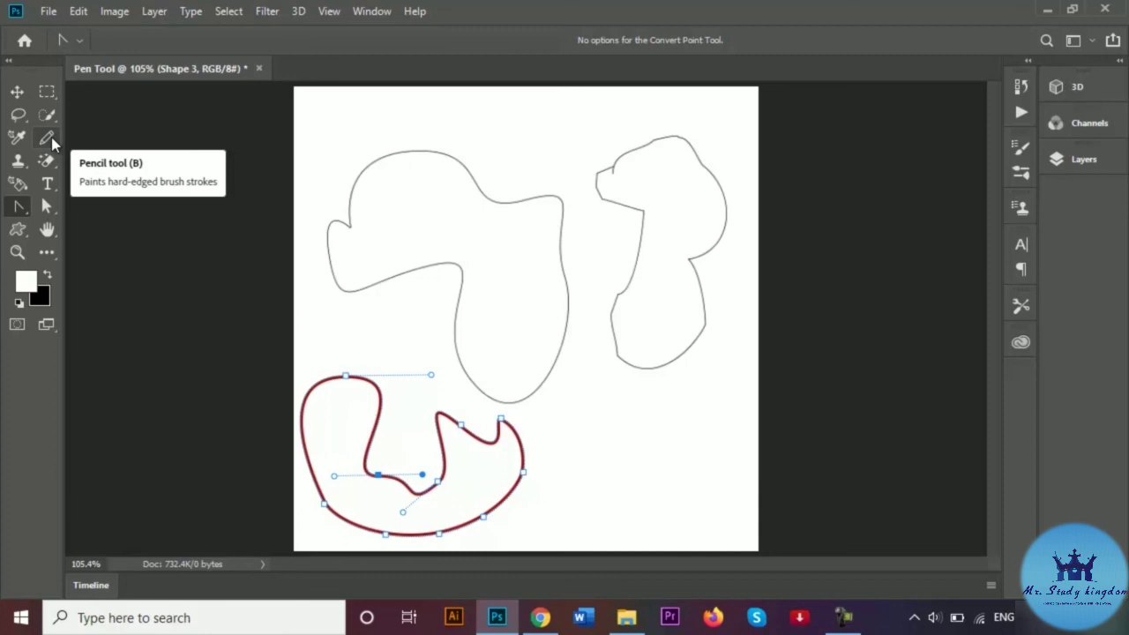
right_click(19, 206)
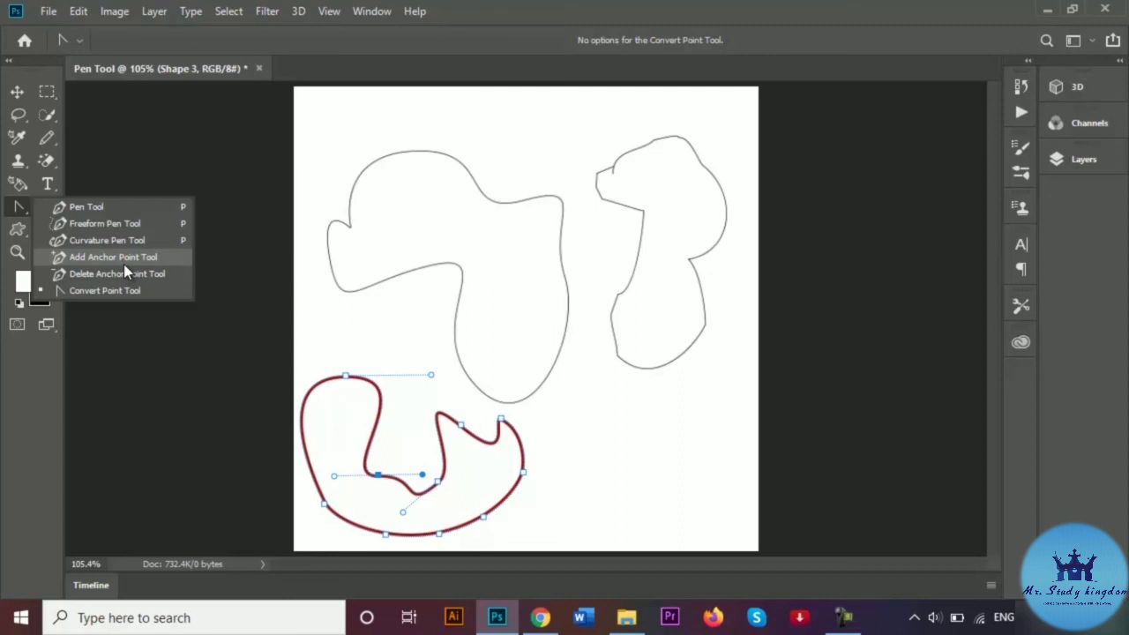
key("v")
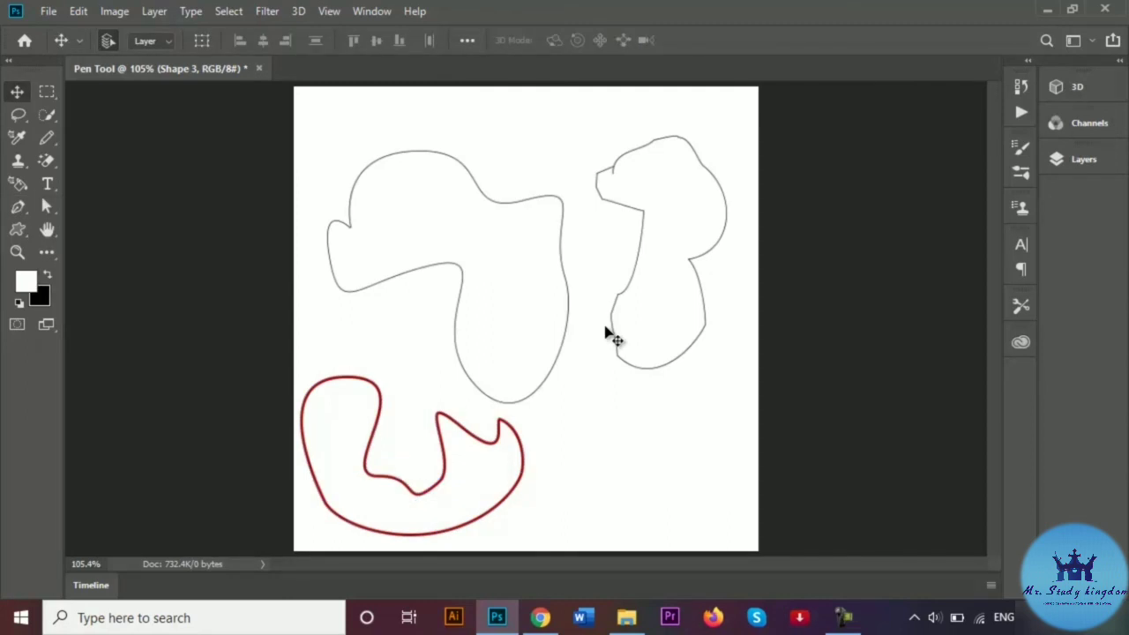